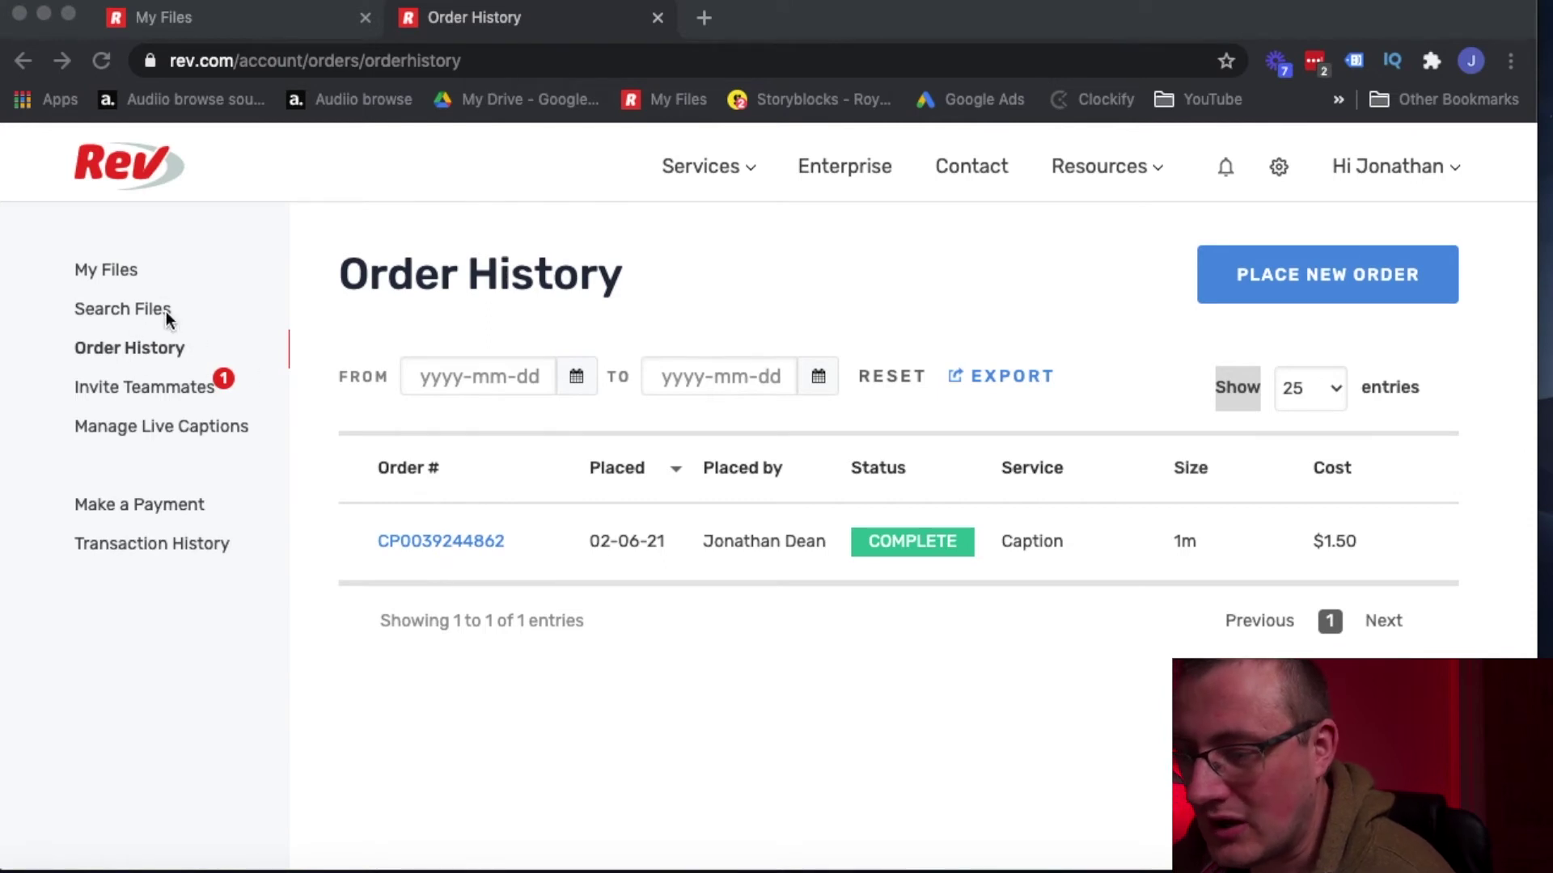
# Open the ORGs caption file from My Files in the caption editor.
pyautogui.click(117, 271)
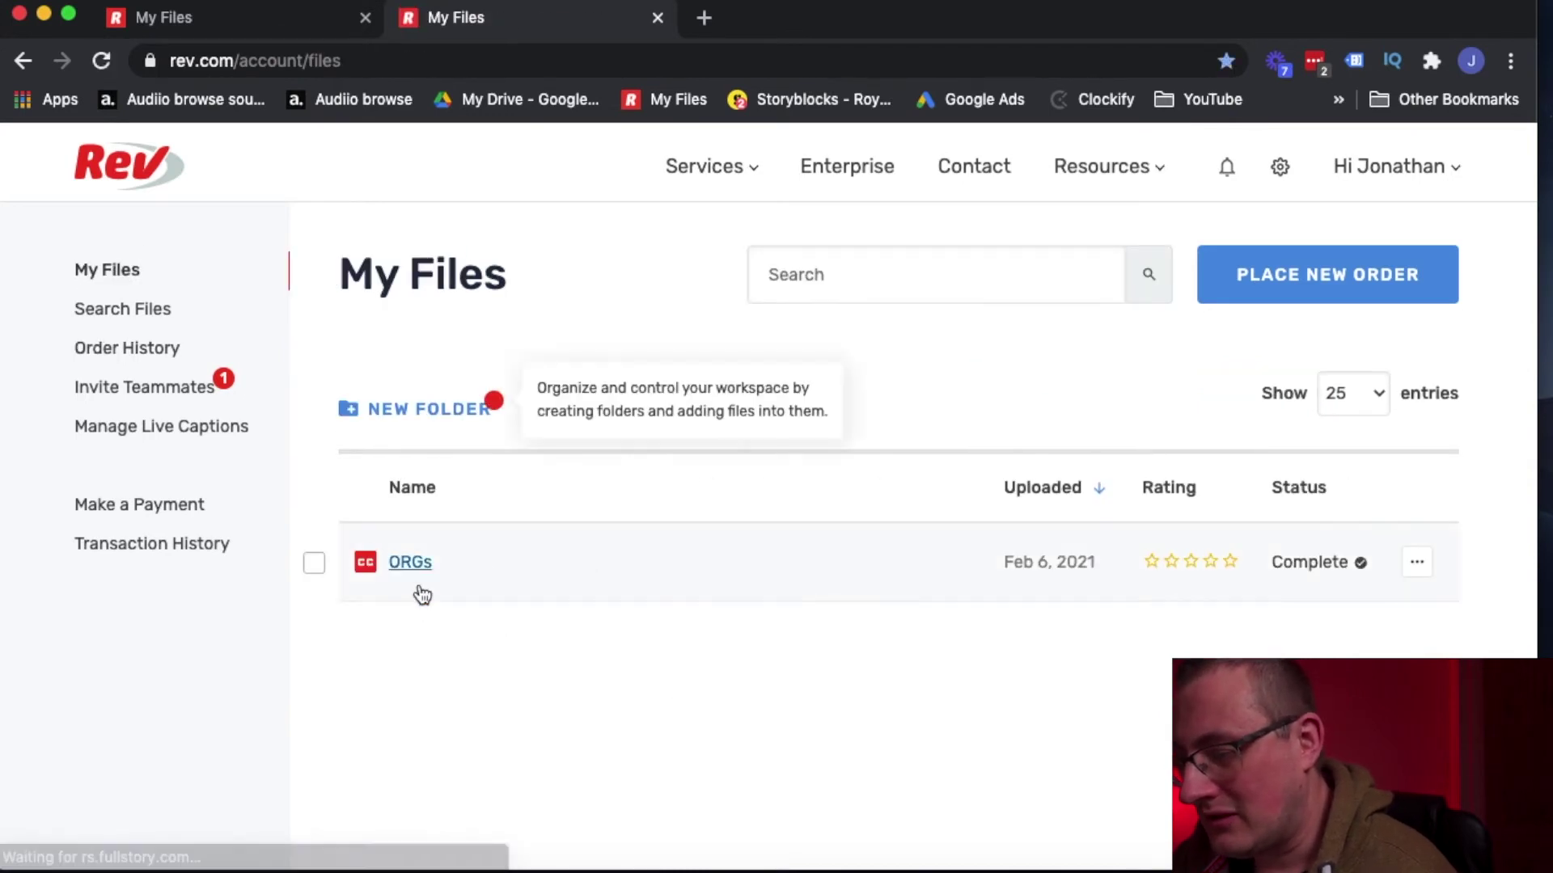
pyautogui.click(412, 563)
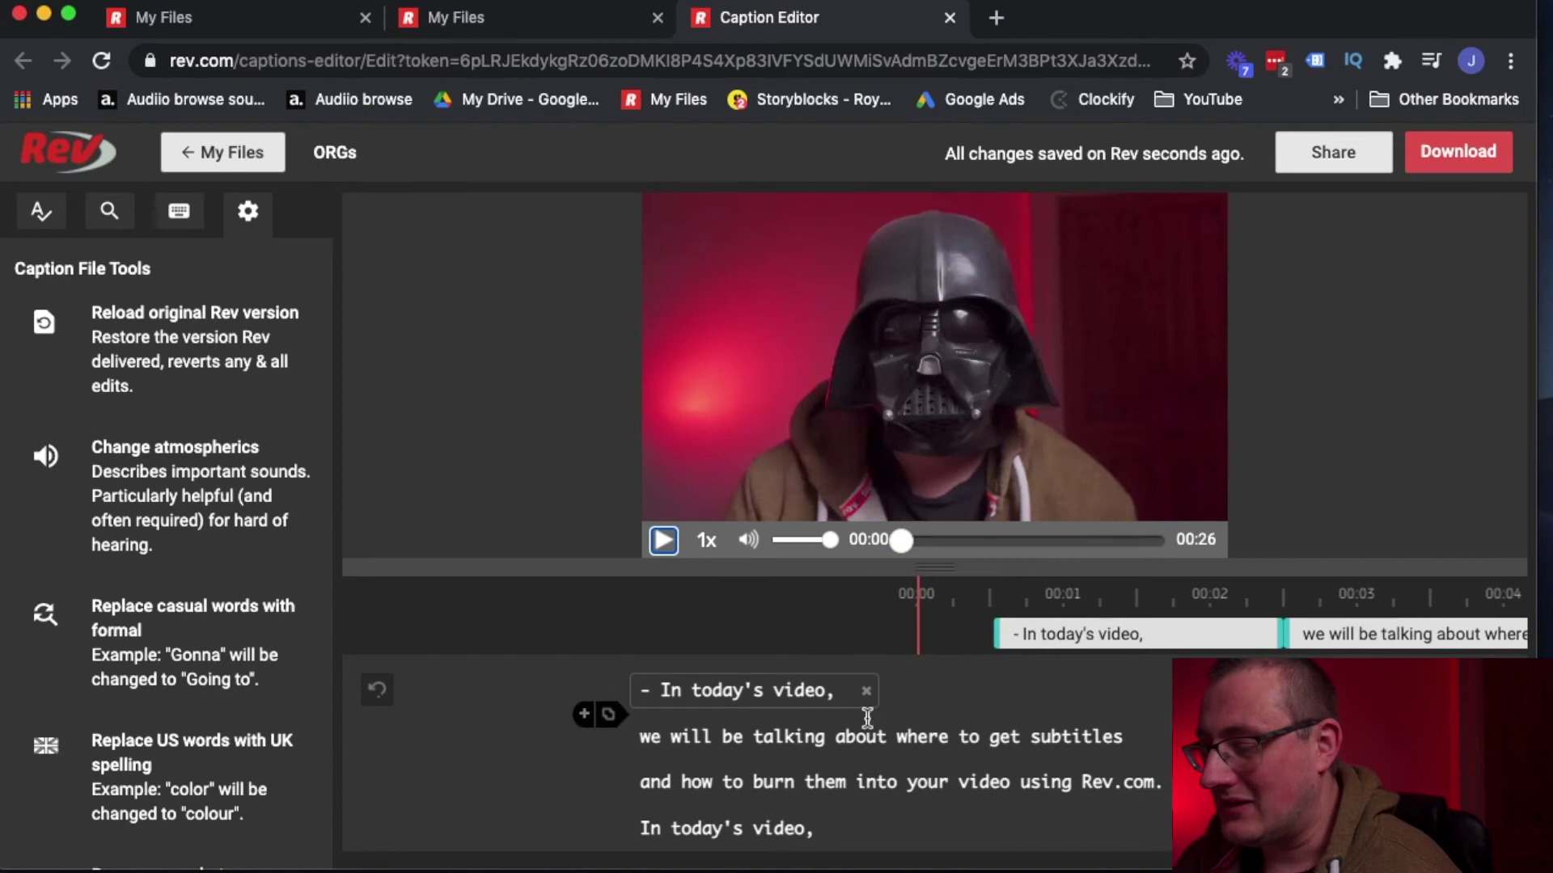
pyautogui.scroll(-5, 869, 716)
pyautogui.scroll(5, 874, 712)
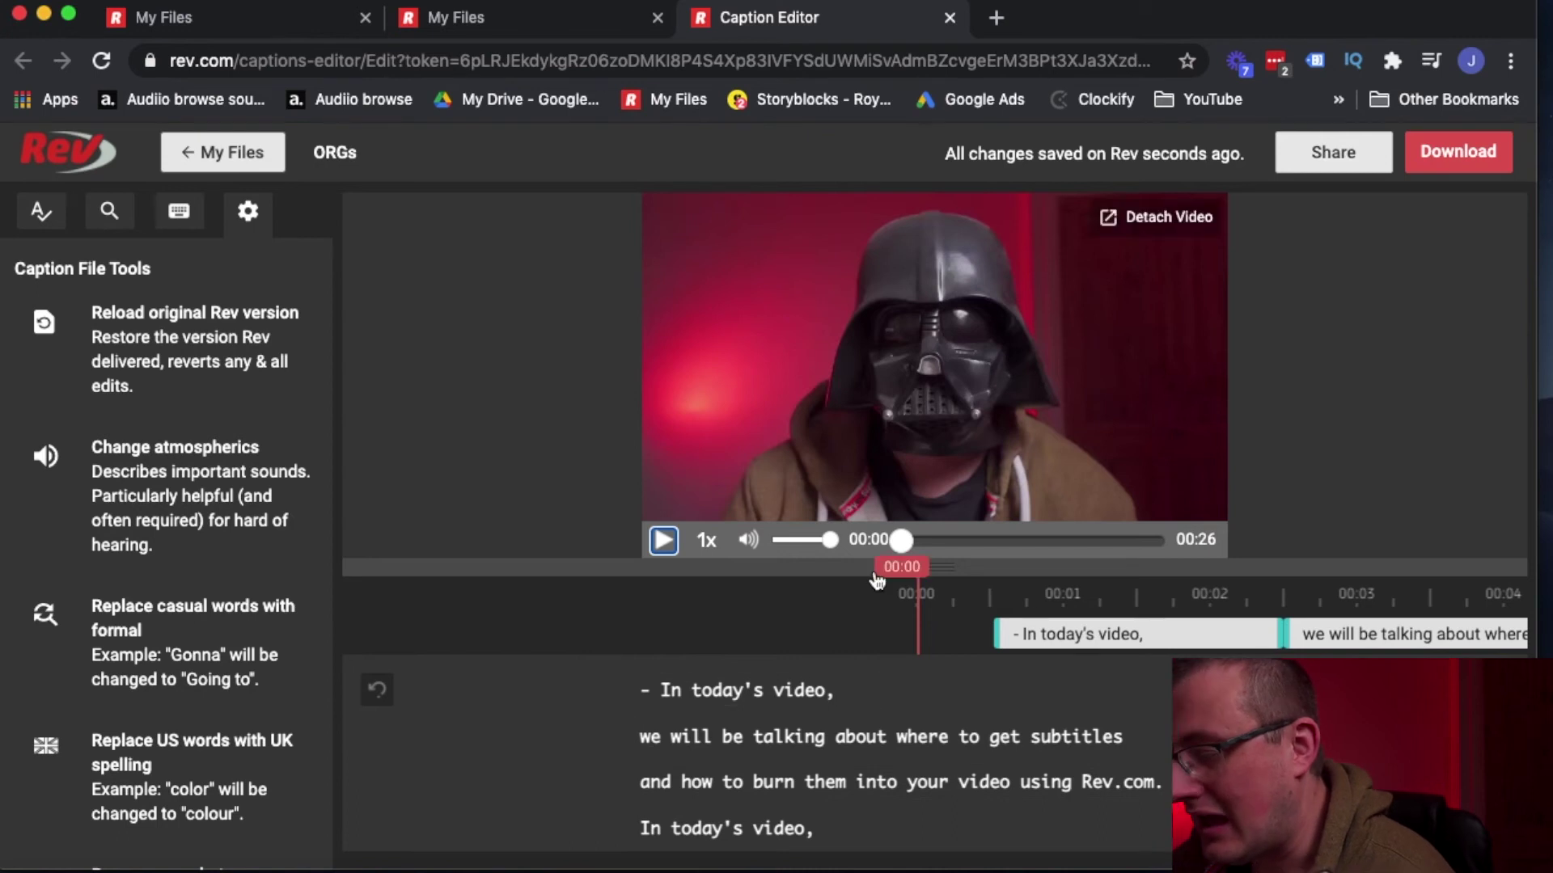
# Try extending the end of the first caption, "- In today's video,", to about 00:03 on the timeline, and undo it.
pyautogui.click(816, 693)
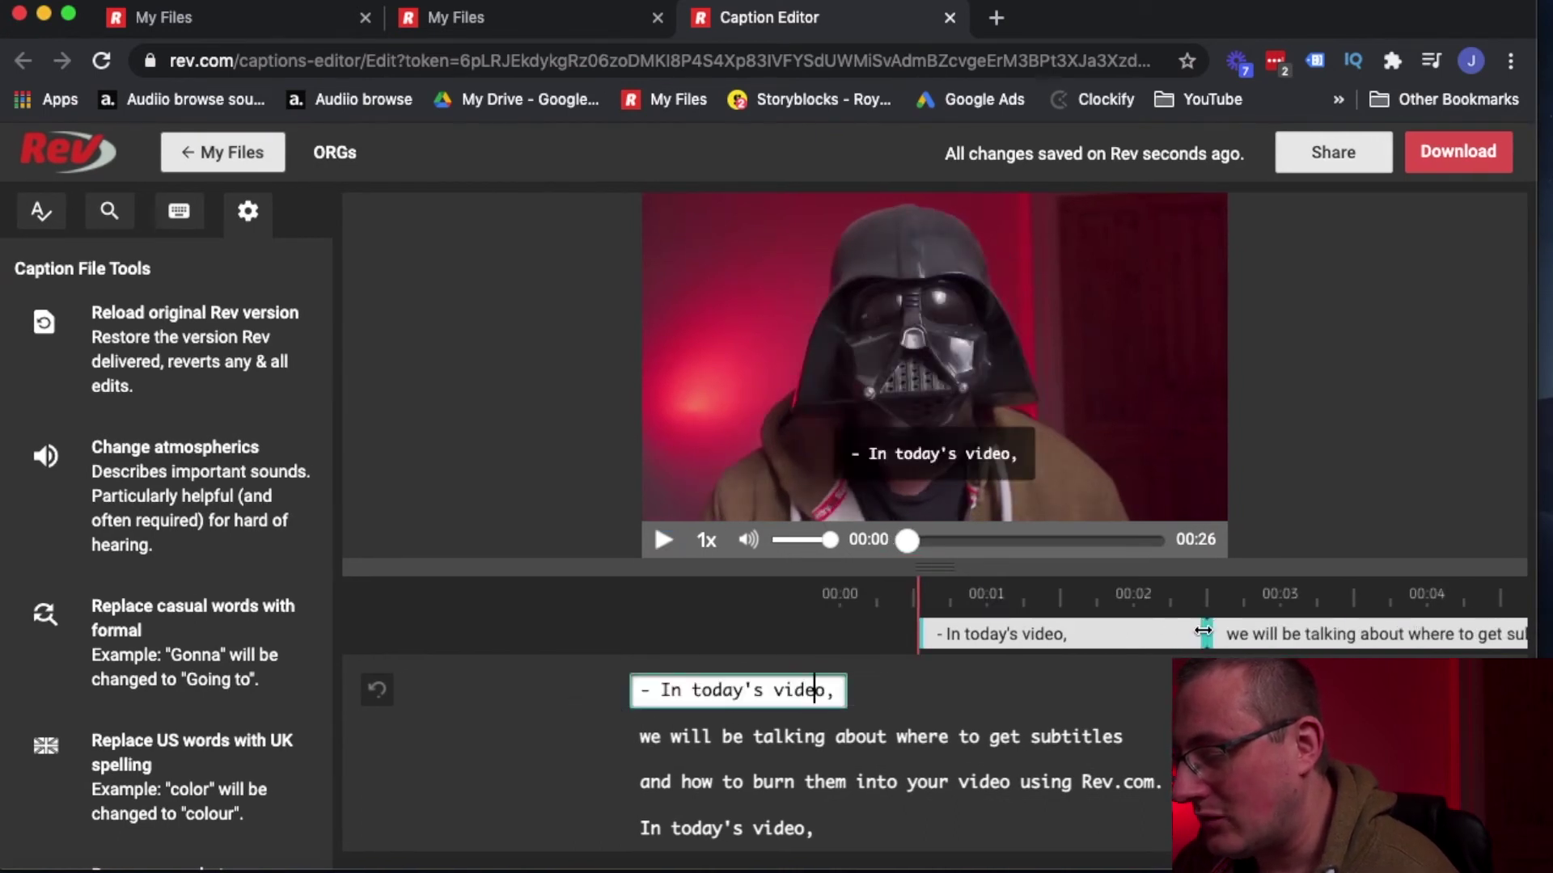
pyautogui.moveTo(1203, 631); pyautogui.dragTo(1286, 626)
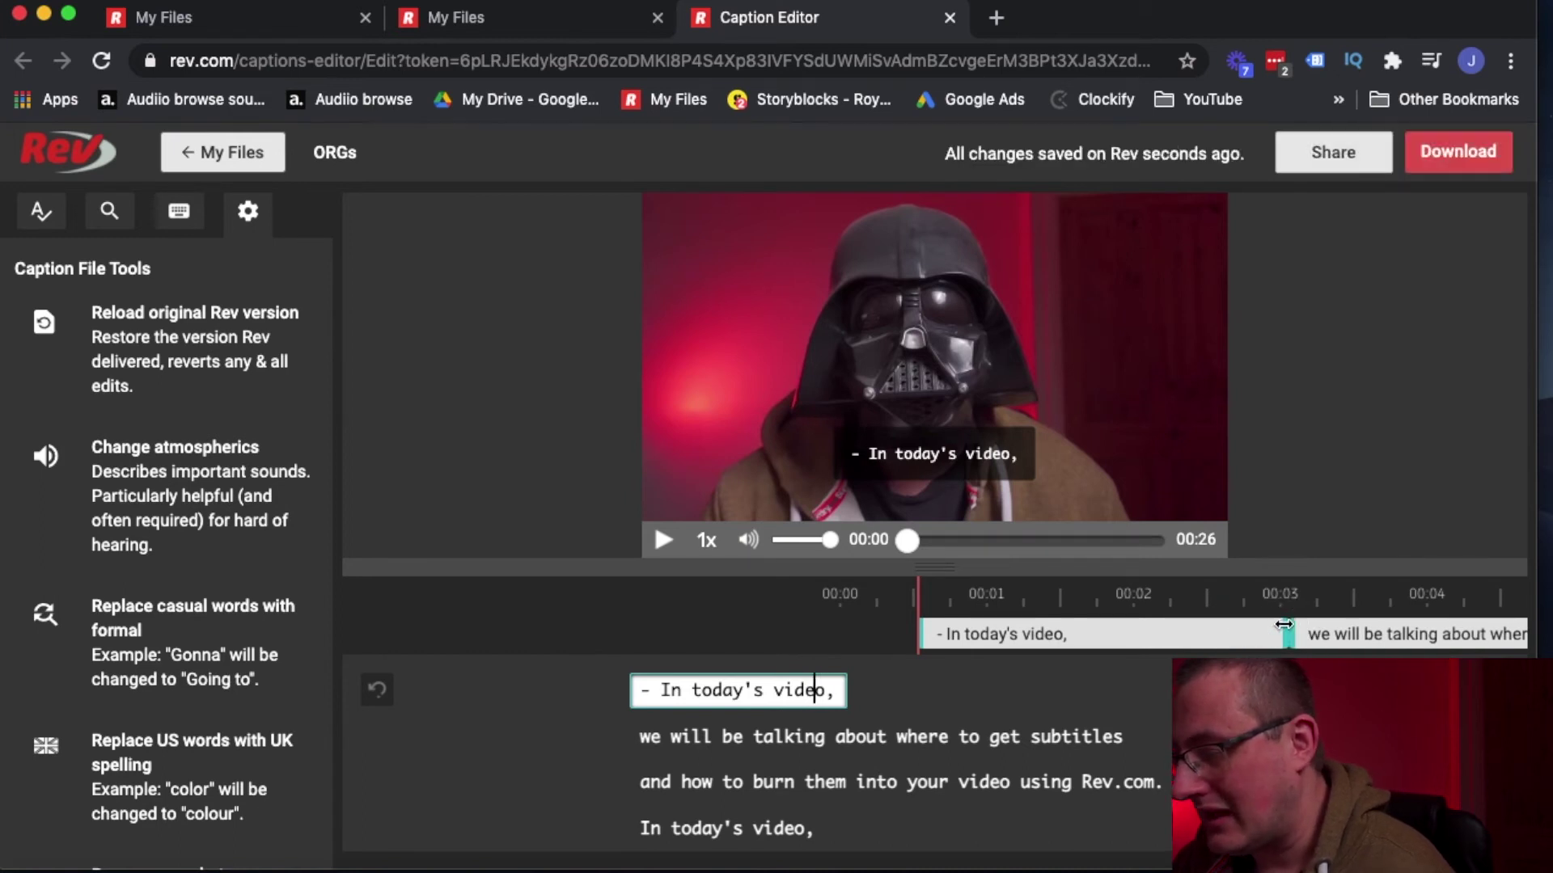
pyautogui.press('super+z')
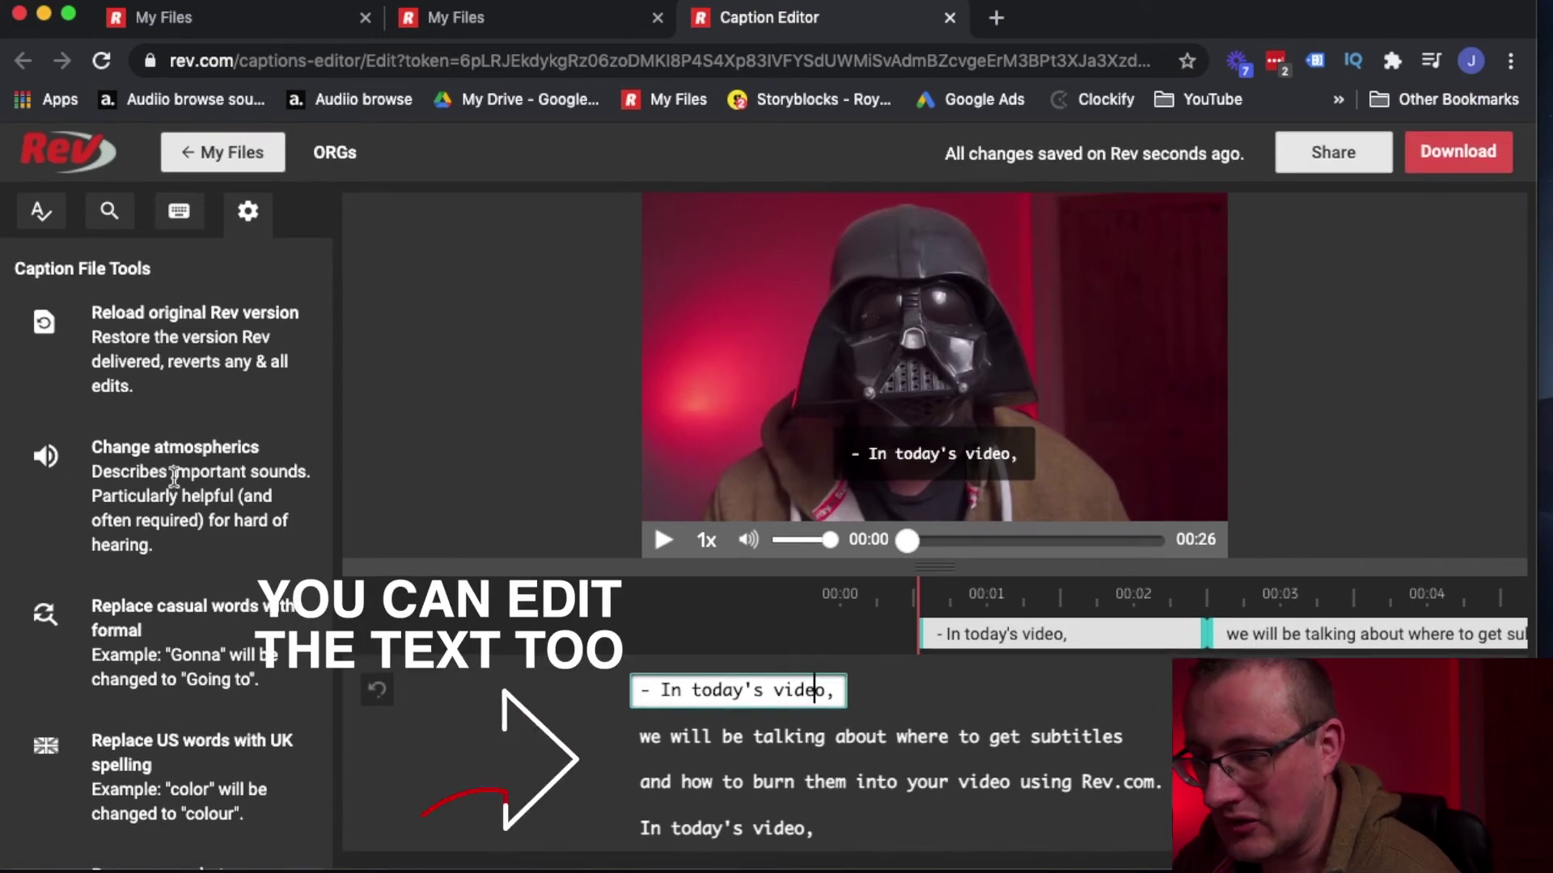
# Review the editor's keyboard shortcuts and play the first few seconds of the captioned video.
pyautogui.click(200, 220)
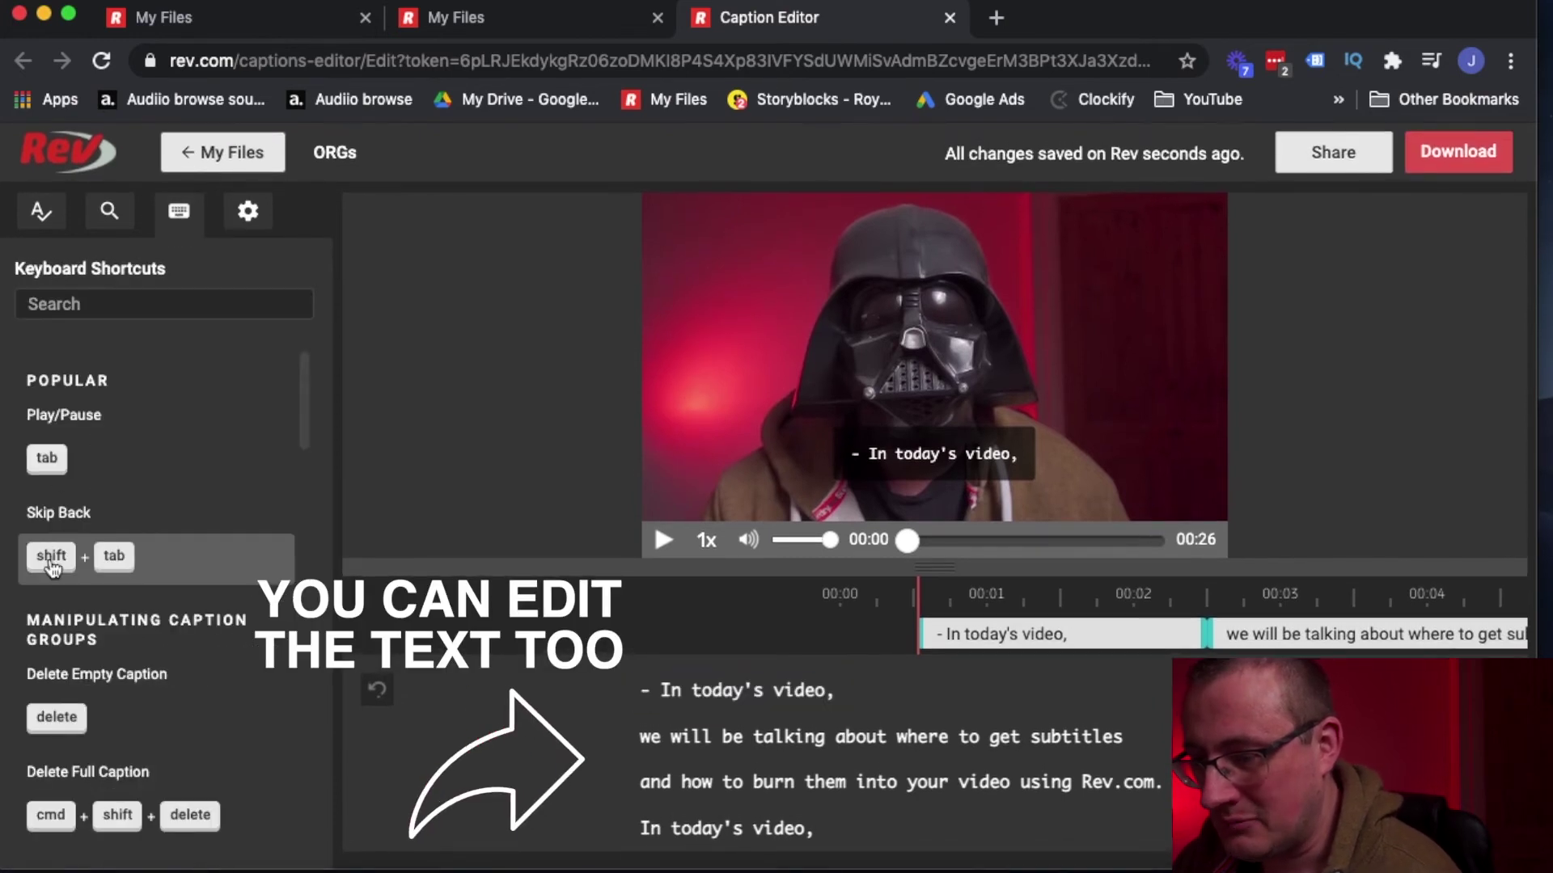
pyautogui.scroll(-3, 137, 670)
pyautogui.scroll(2, 139, 671)
pyautogui.scroll(-5, 139, 670)
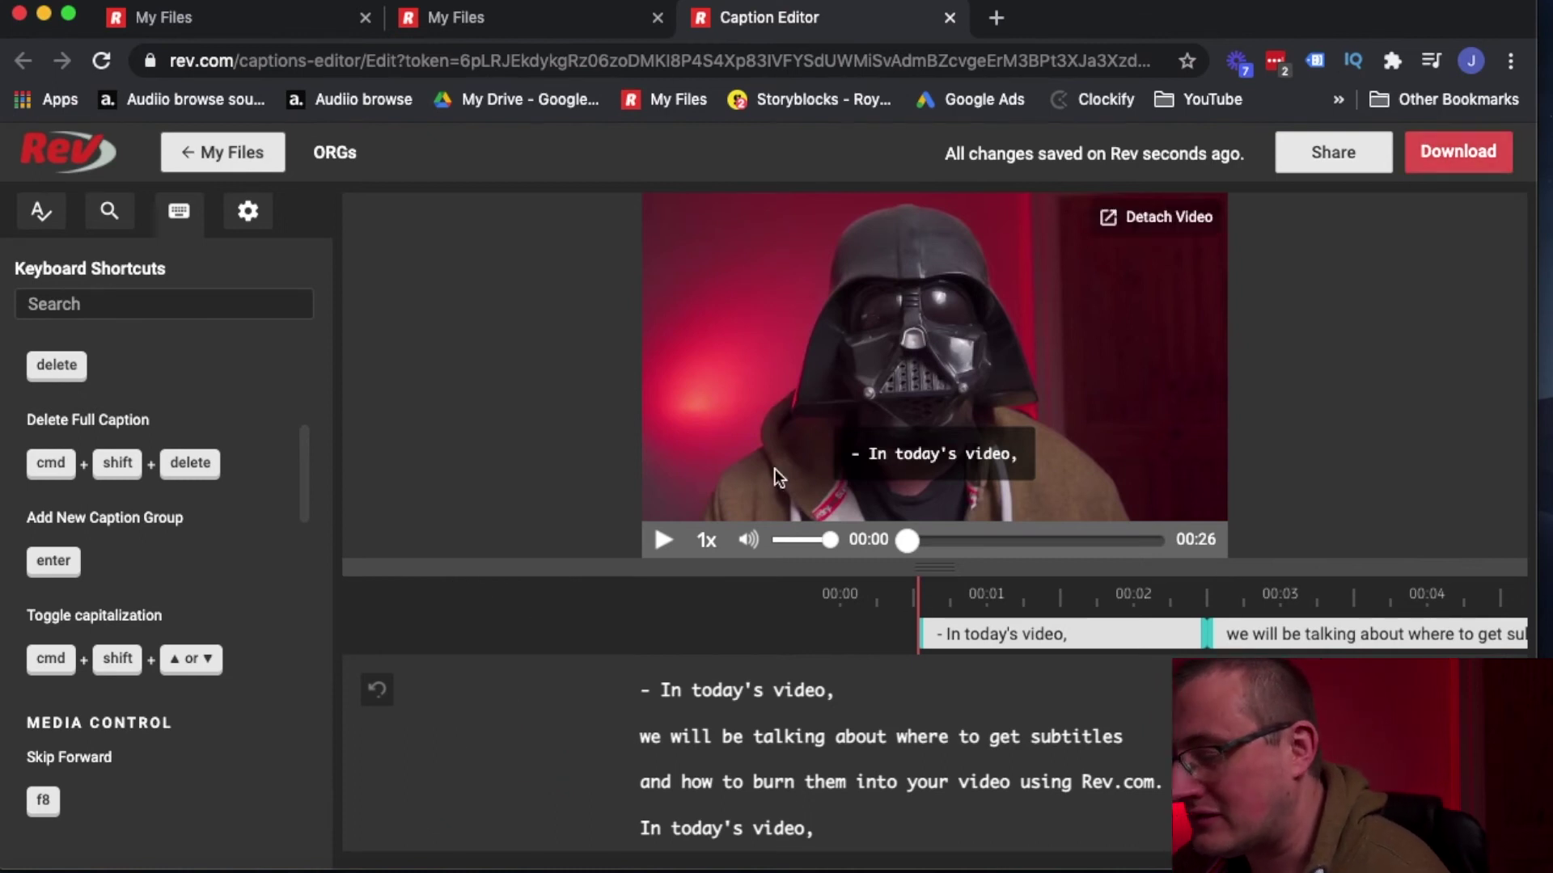
pyautogui.click(661, 542)
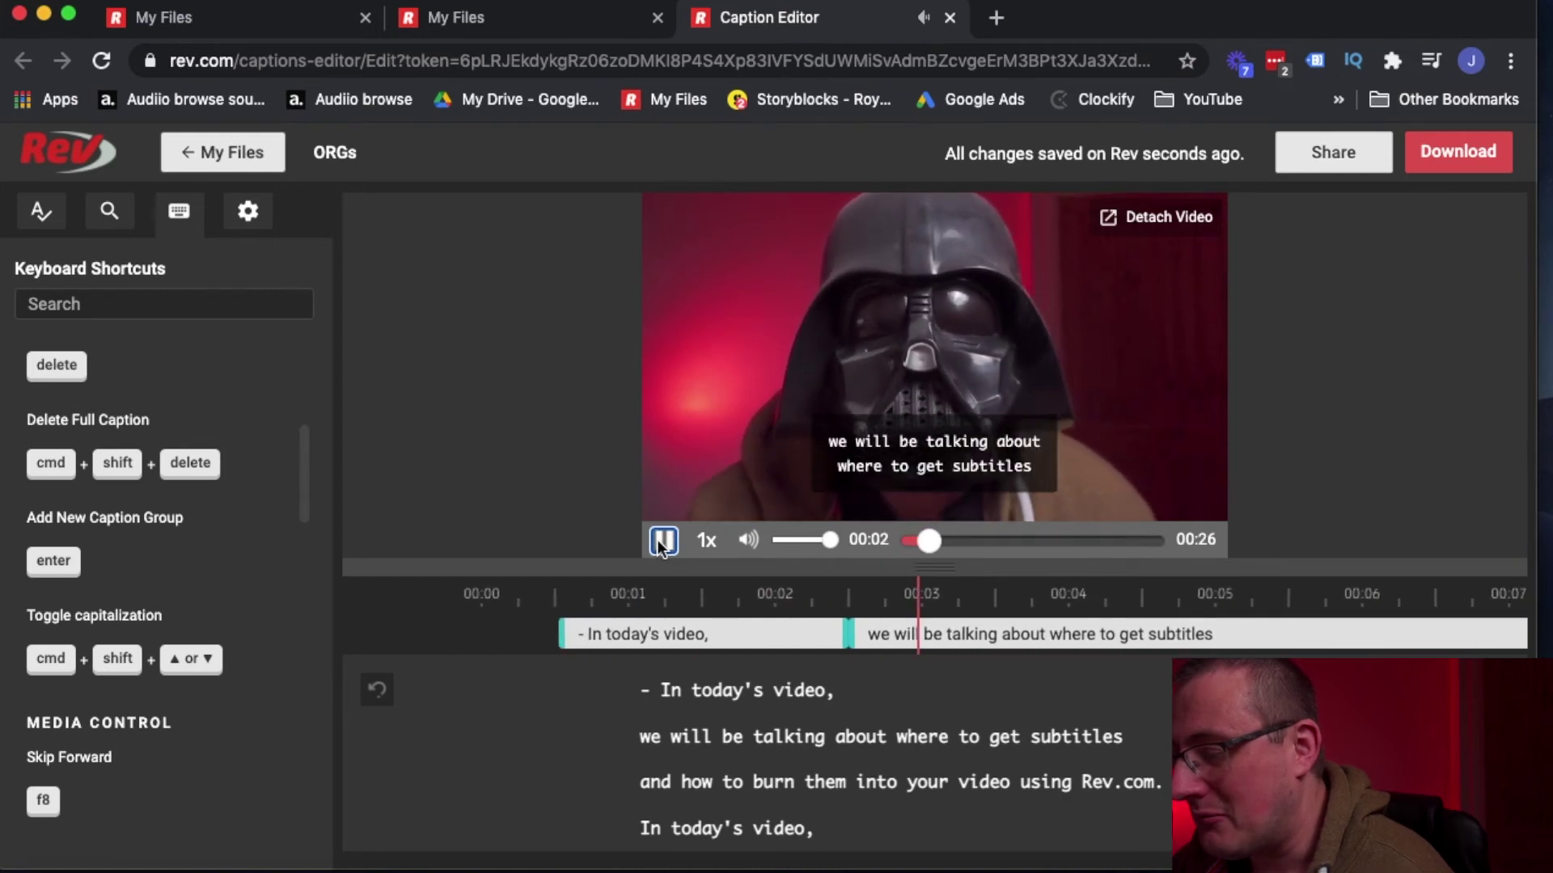
pyautogui.click(661, 542)
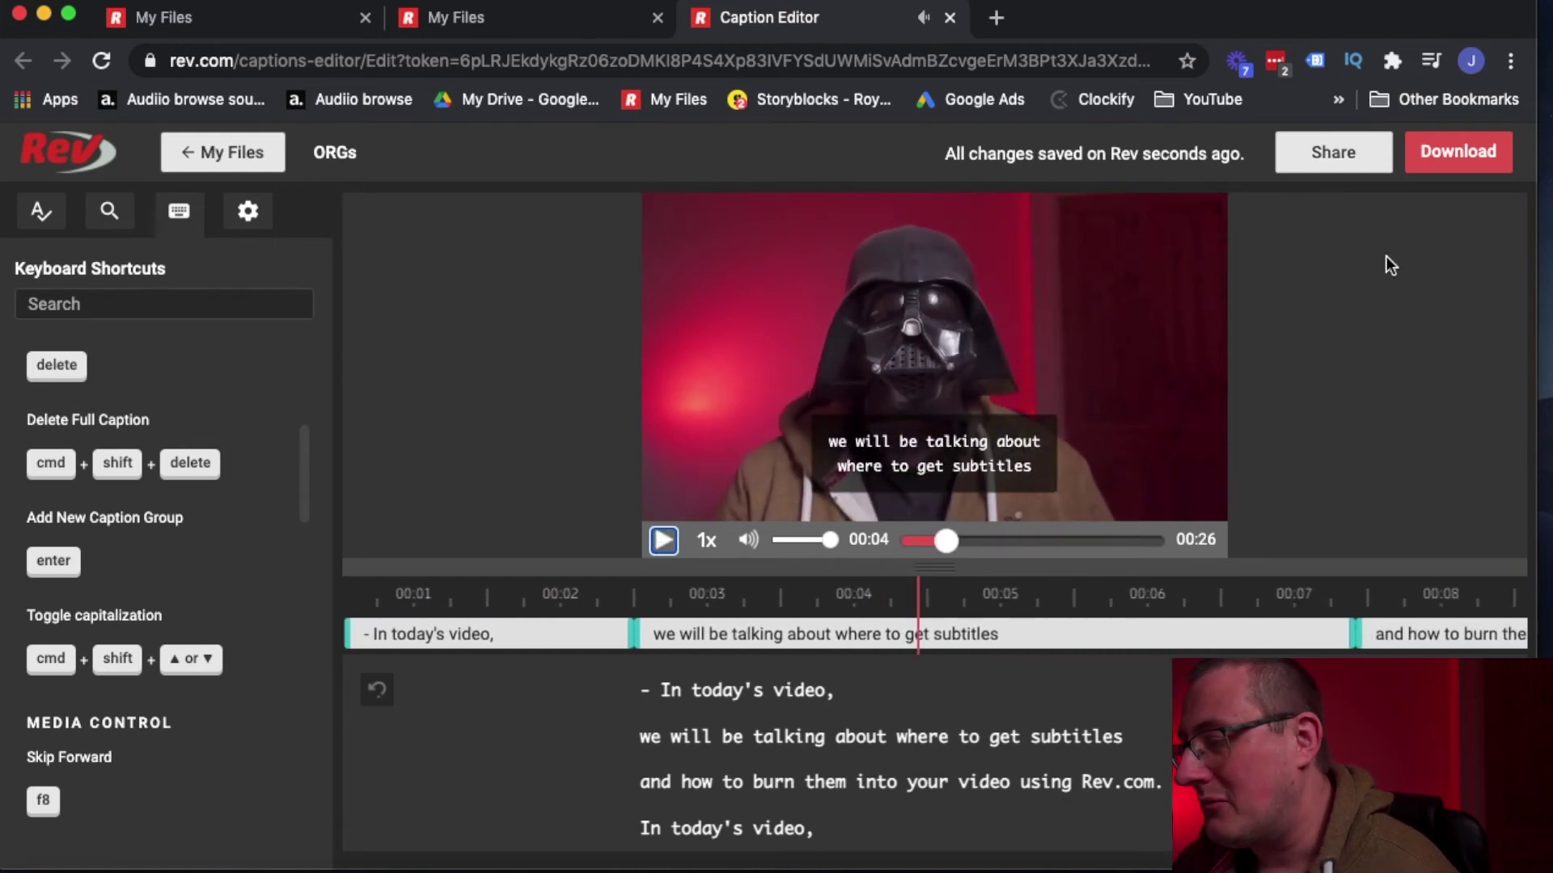
pyautogui.click(1447, 158)
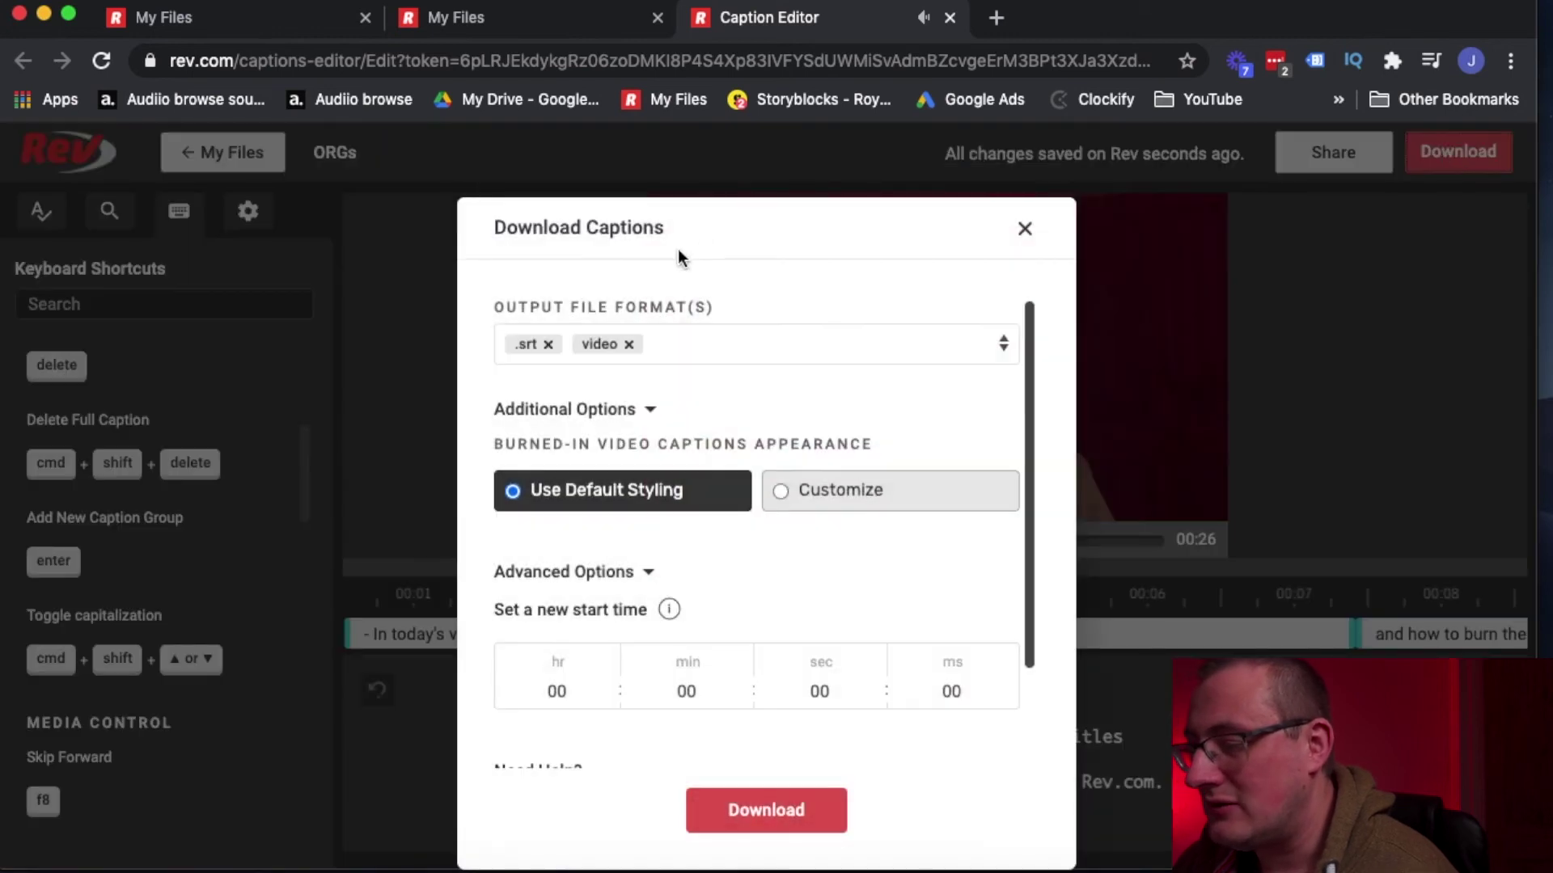
pyautogui.click(549, 345)
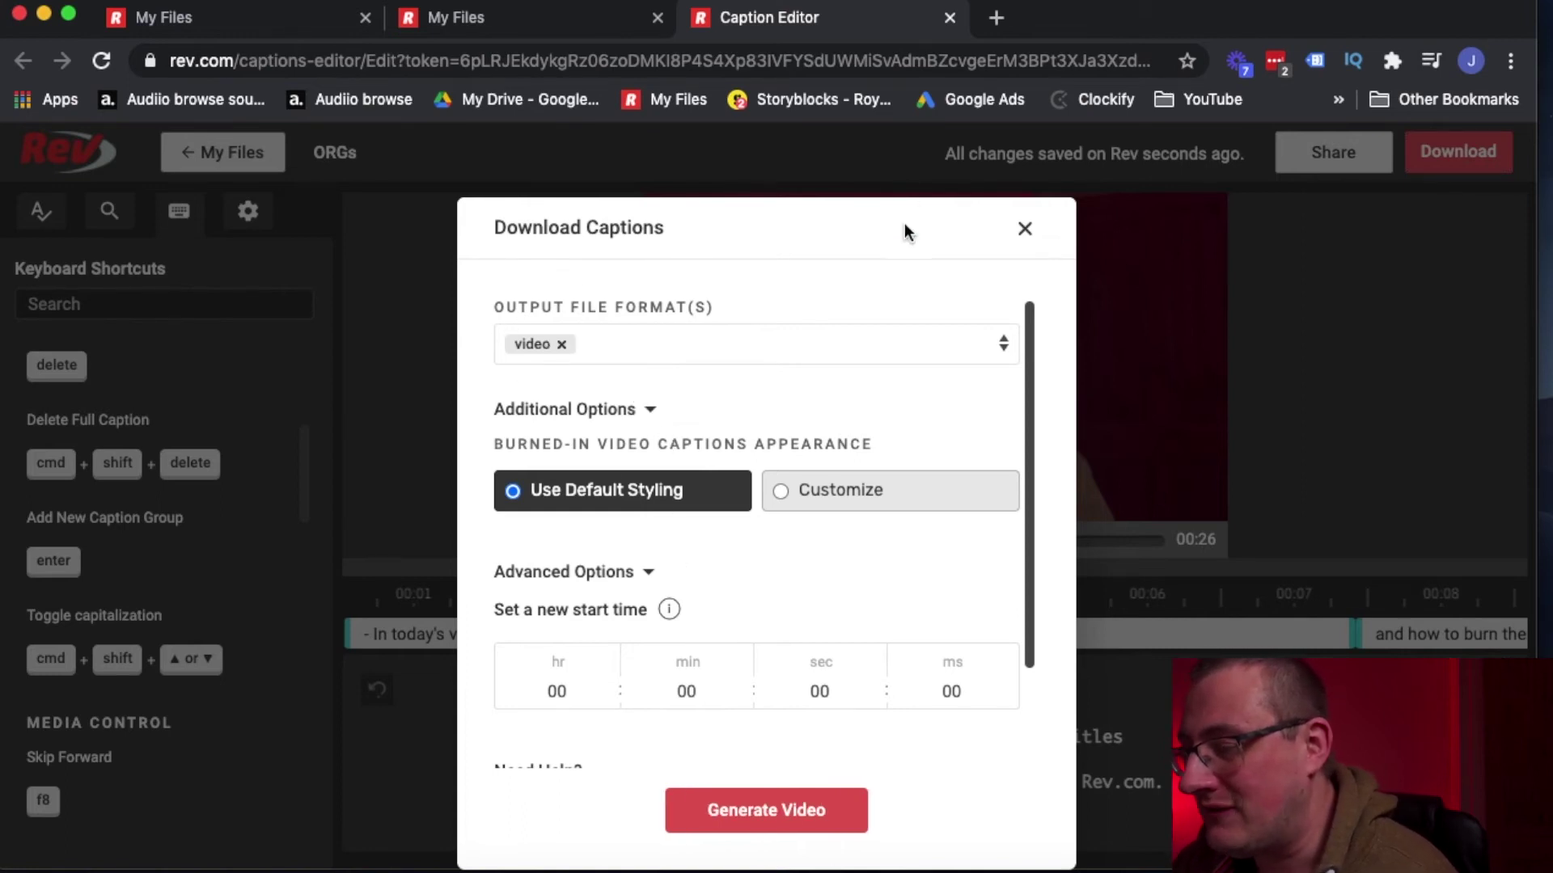
pyautogui.moveTo(1189, 523); pyautogui.dragTo(1016, 178)
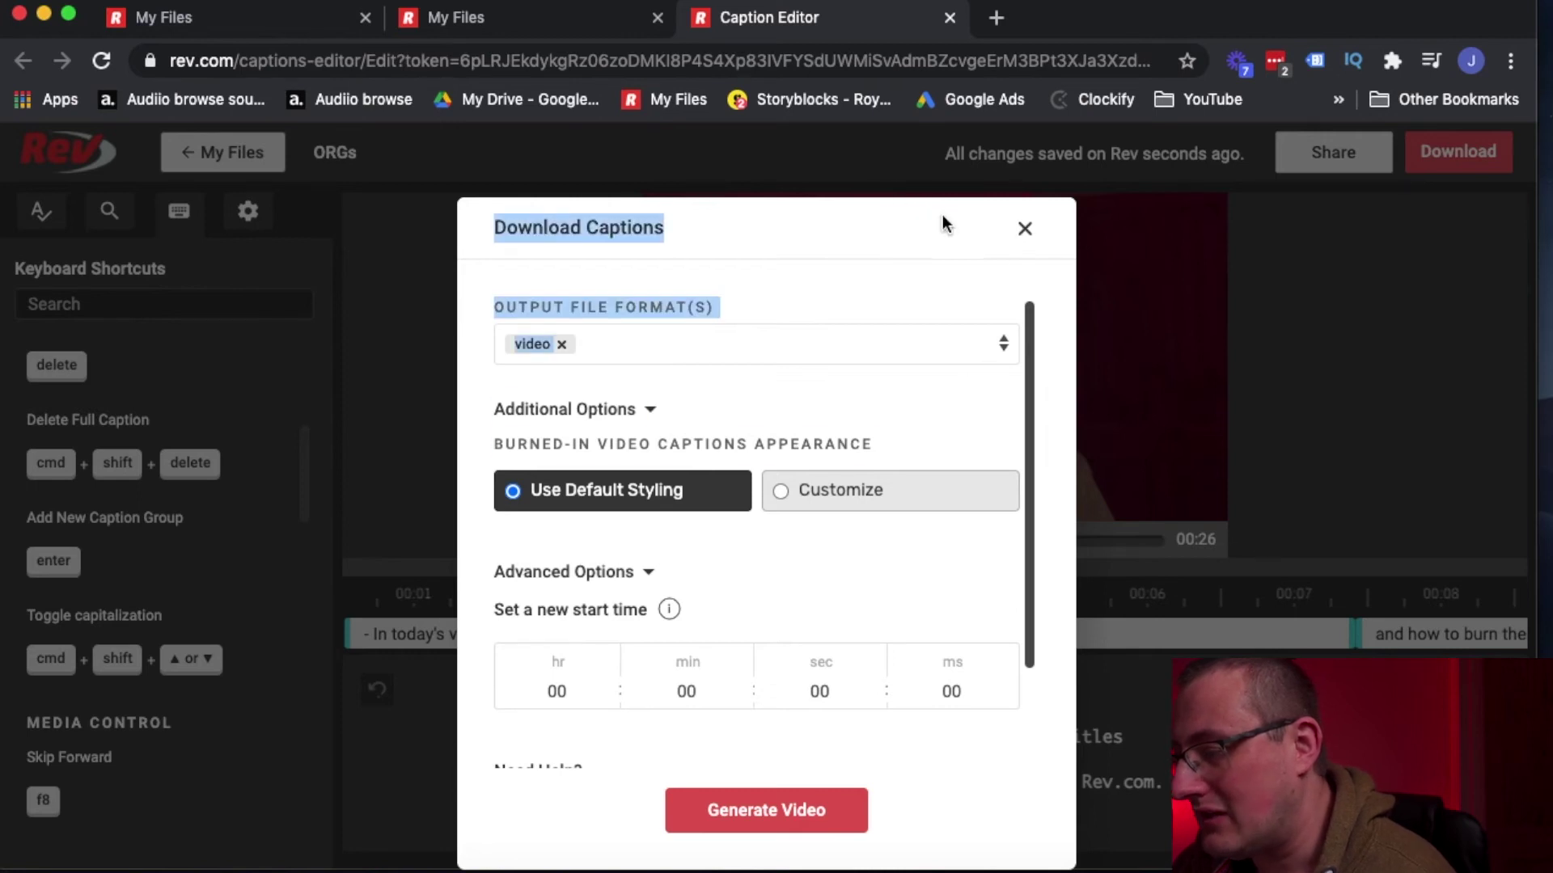
pyautogui.moveTo(942, 215); pyautogui.dragTo(991, 245)
pyautogui.click(1025, 227)
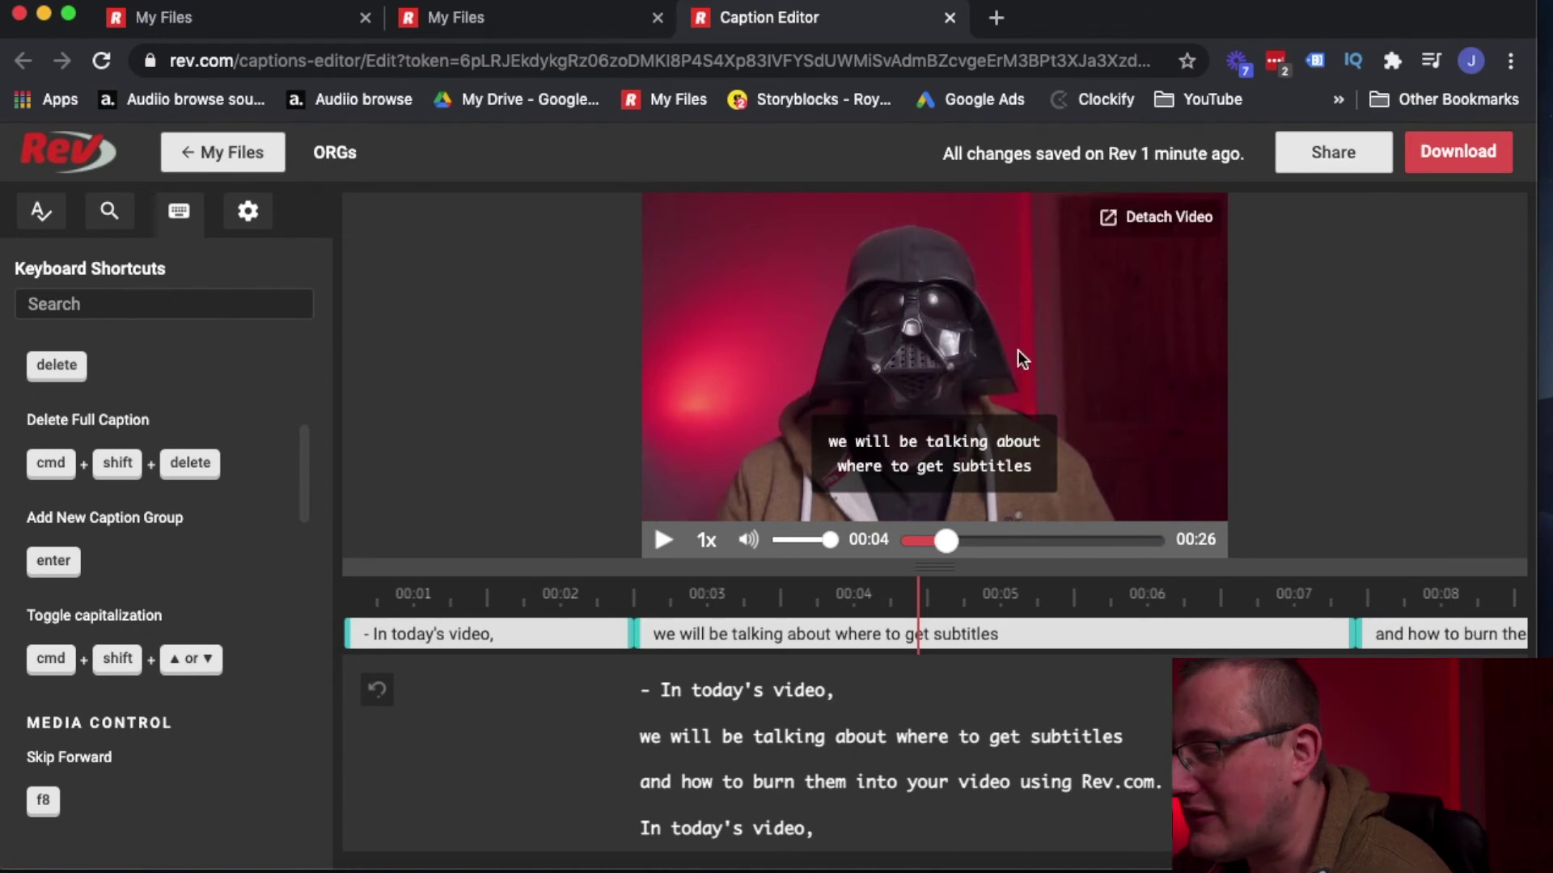
# Set the caption download to video only, without .srt, and proceed with a customized burned-in caption appearance.
pyautogui.click(1467, 153)
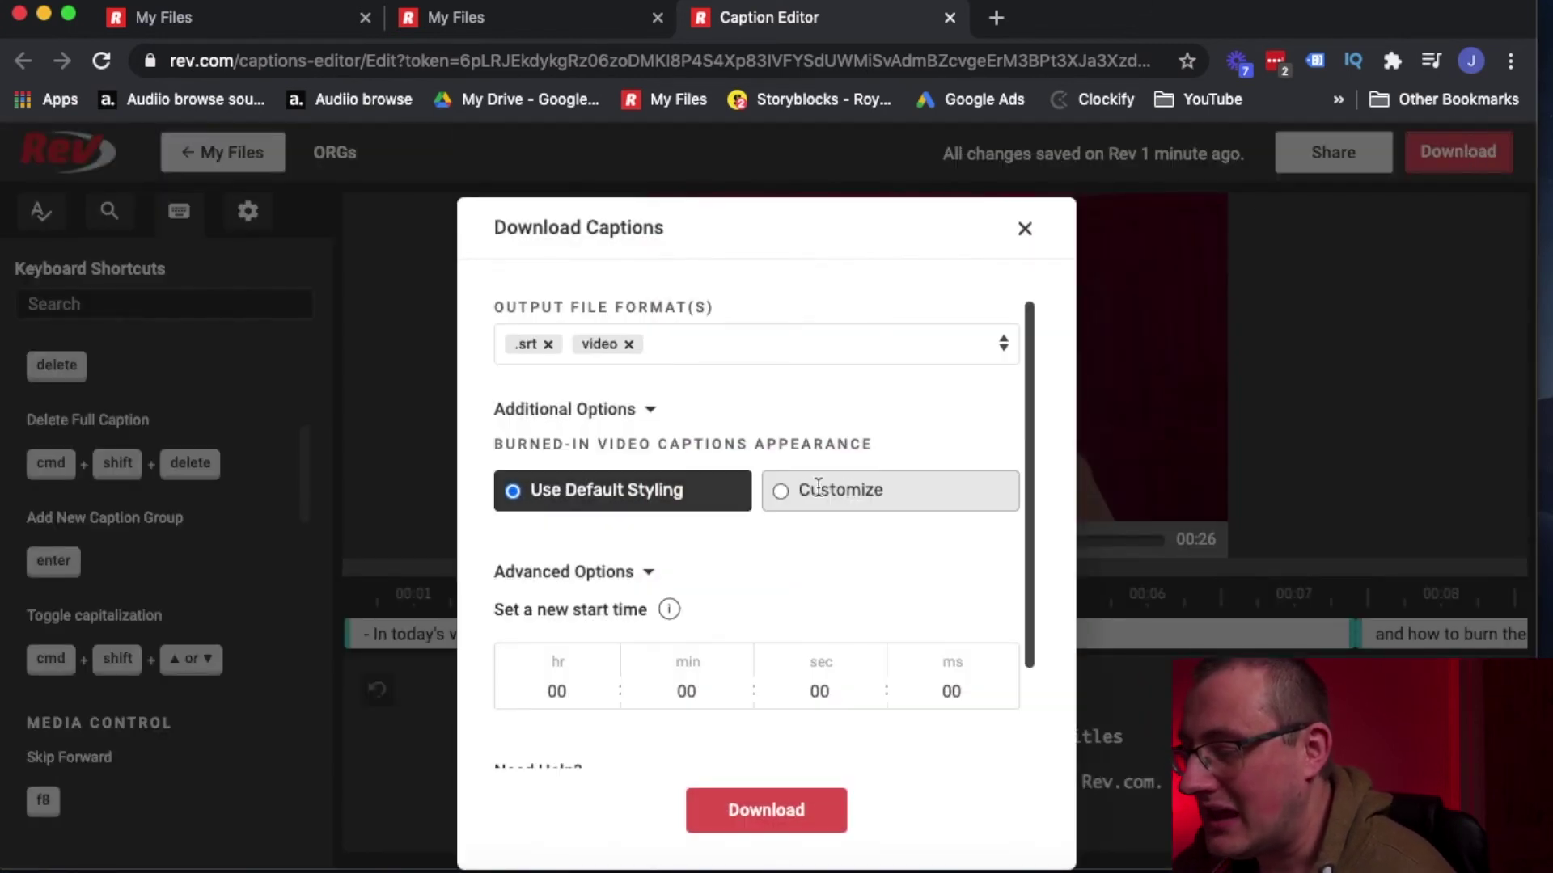
pyautogui.click(547, 346)
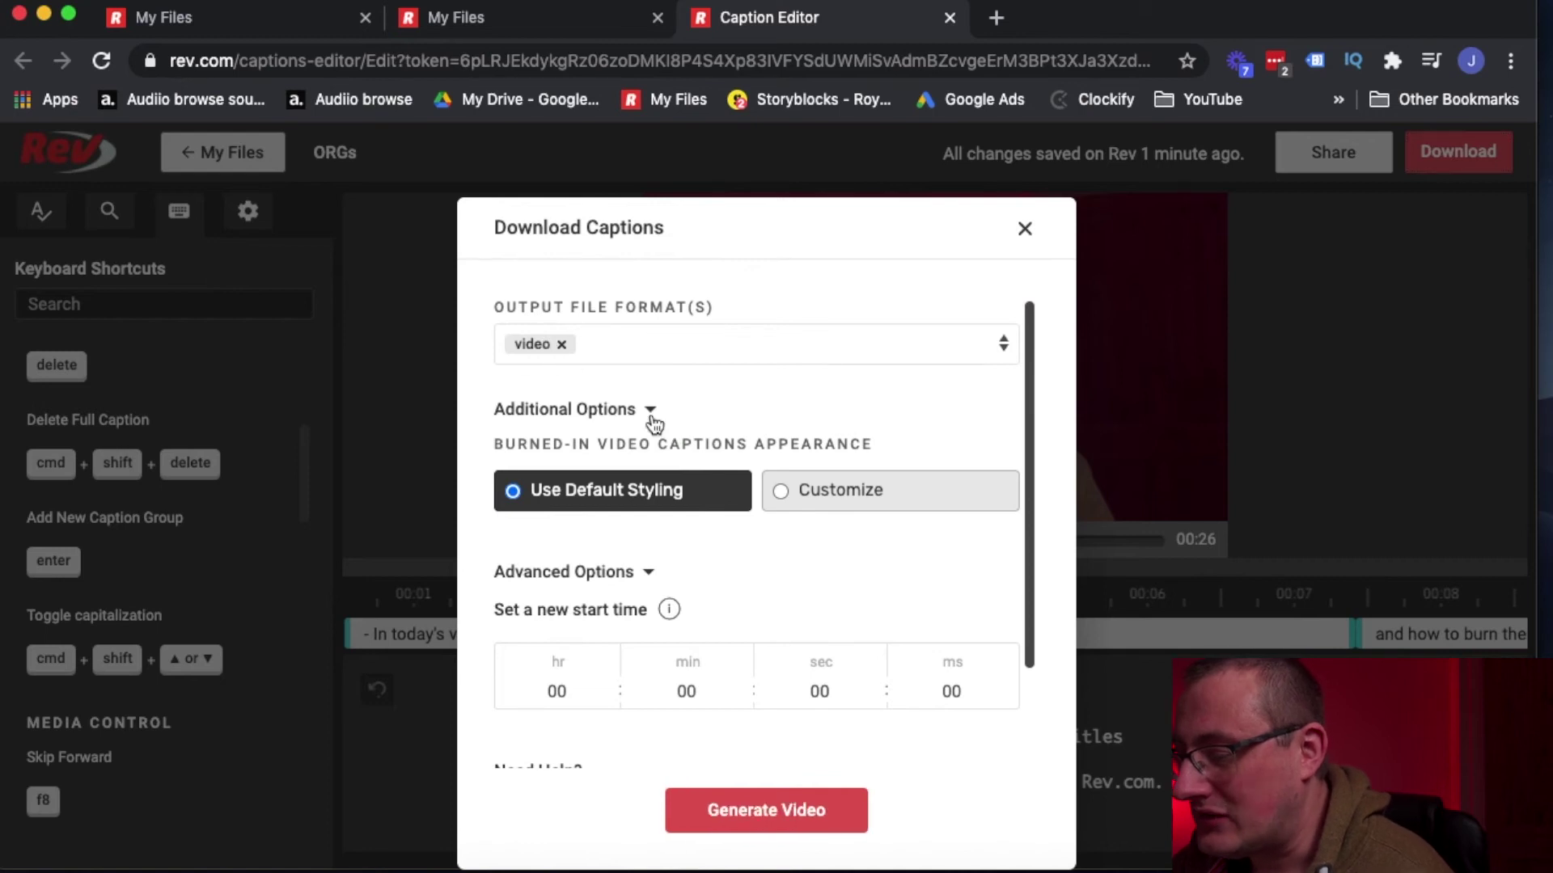
pyautogui.click(783, 493)
pyautogui.scroll(-3, 890, 576)
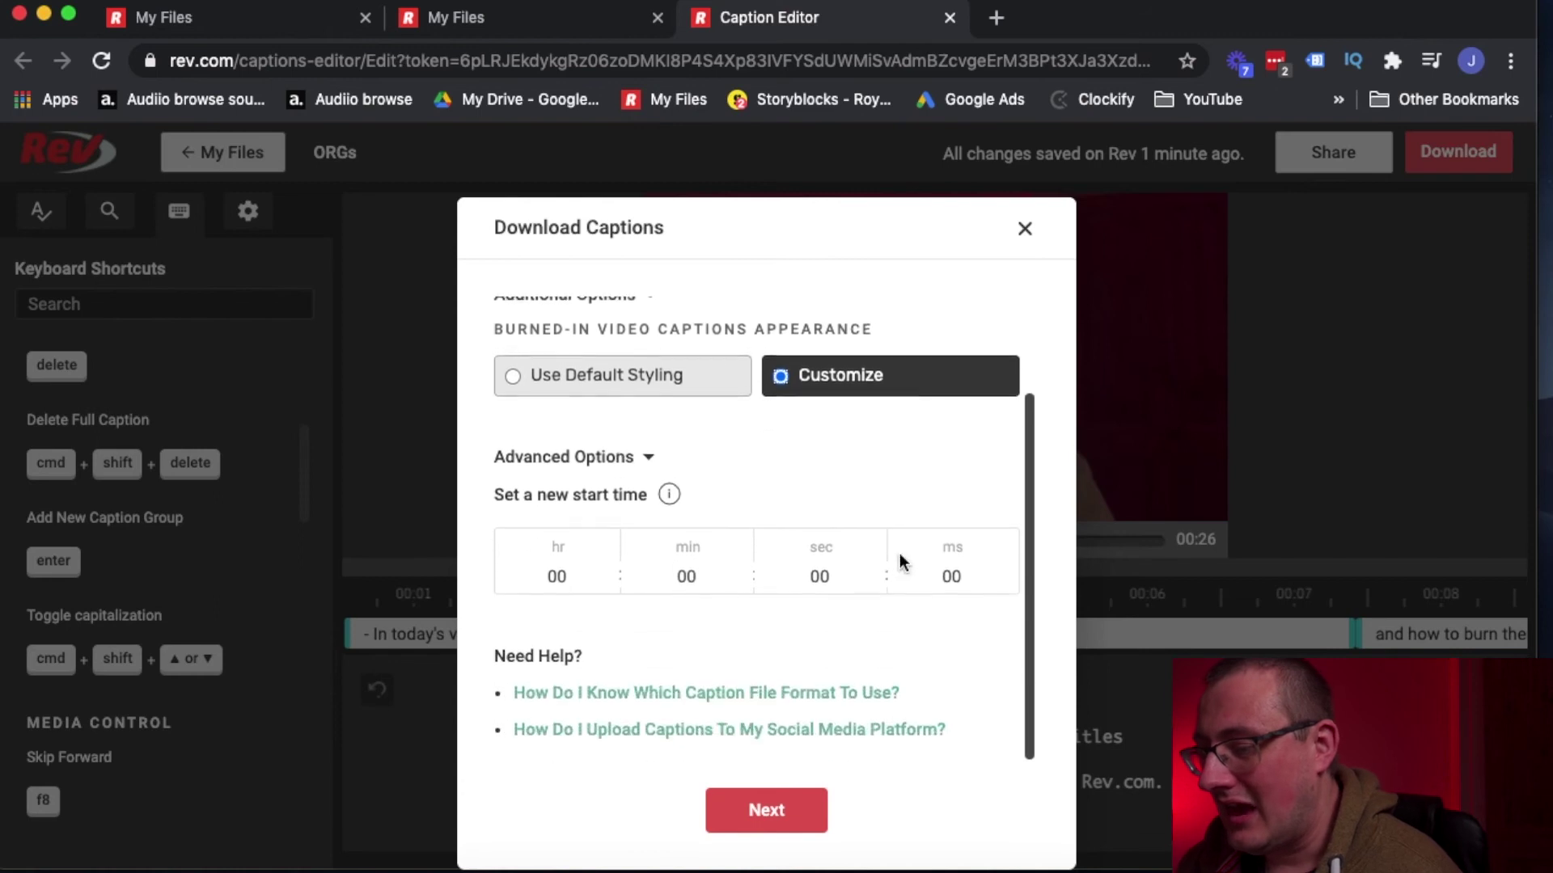
pyautogui.scroll(3, 899, 561)
pyautogui.scroll(-3, 899, 553)
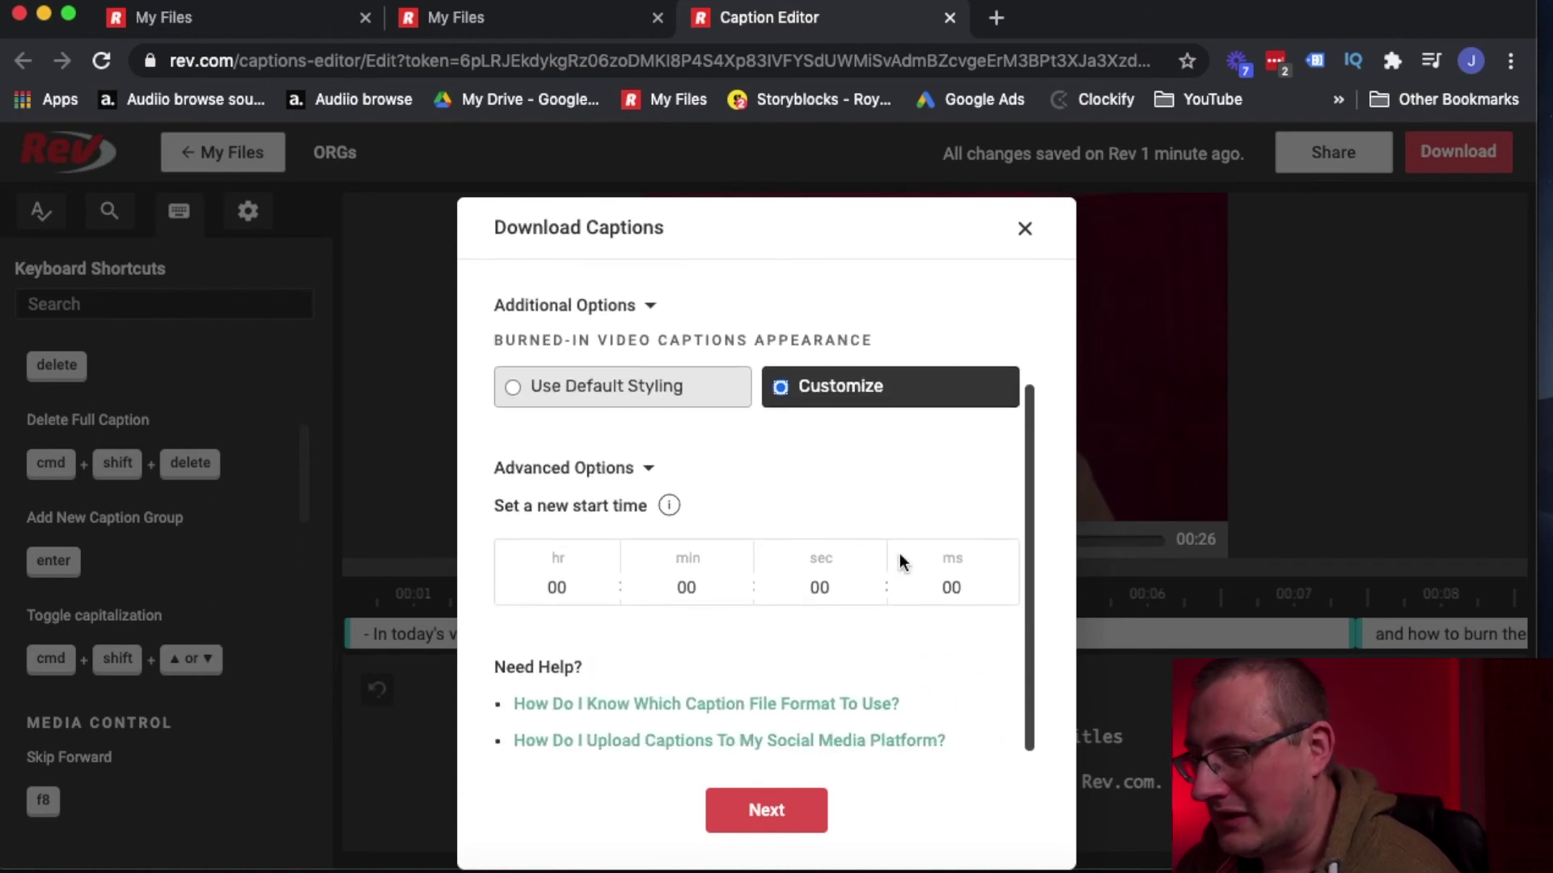
pyautogui.click(795, 823)
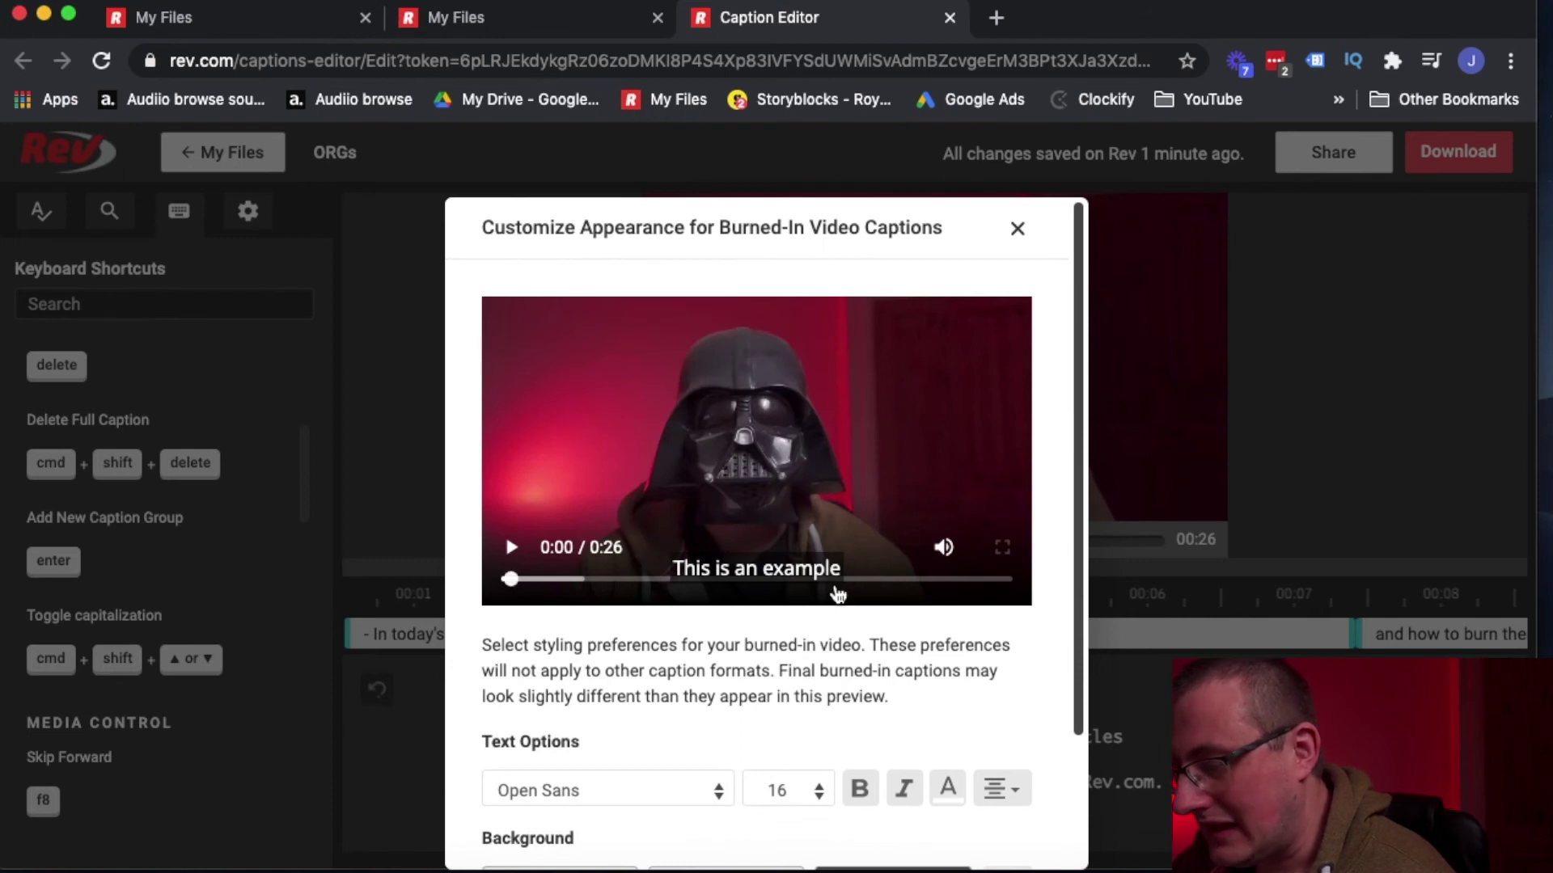
# Set the burned-in caption font to Arial and make the text bold.
pyautogui.scroll(-2, 837, 594)
pyautogui.click(714, 631)
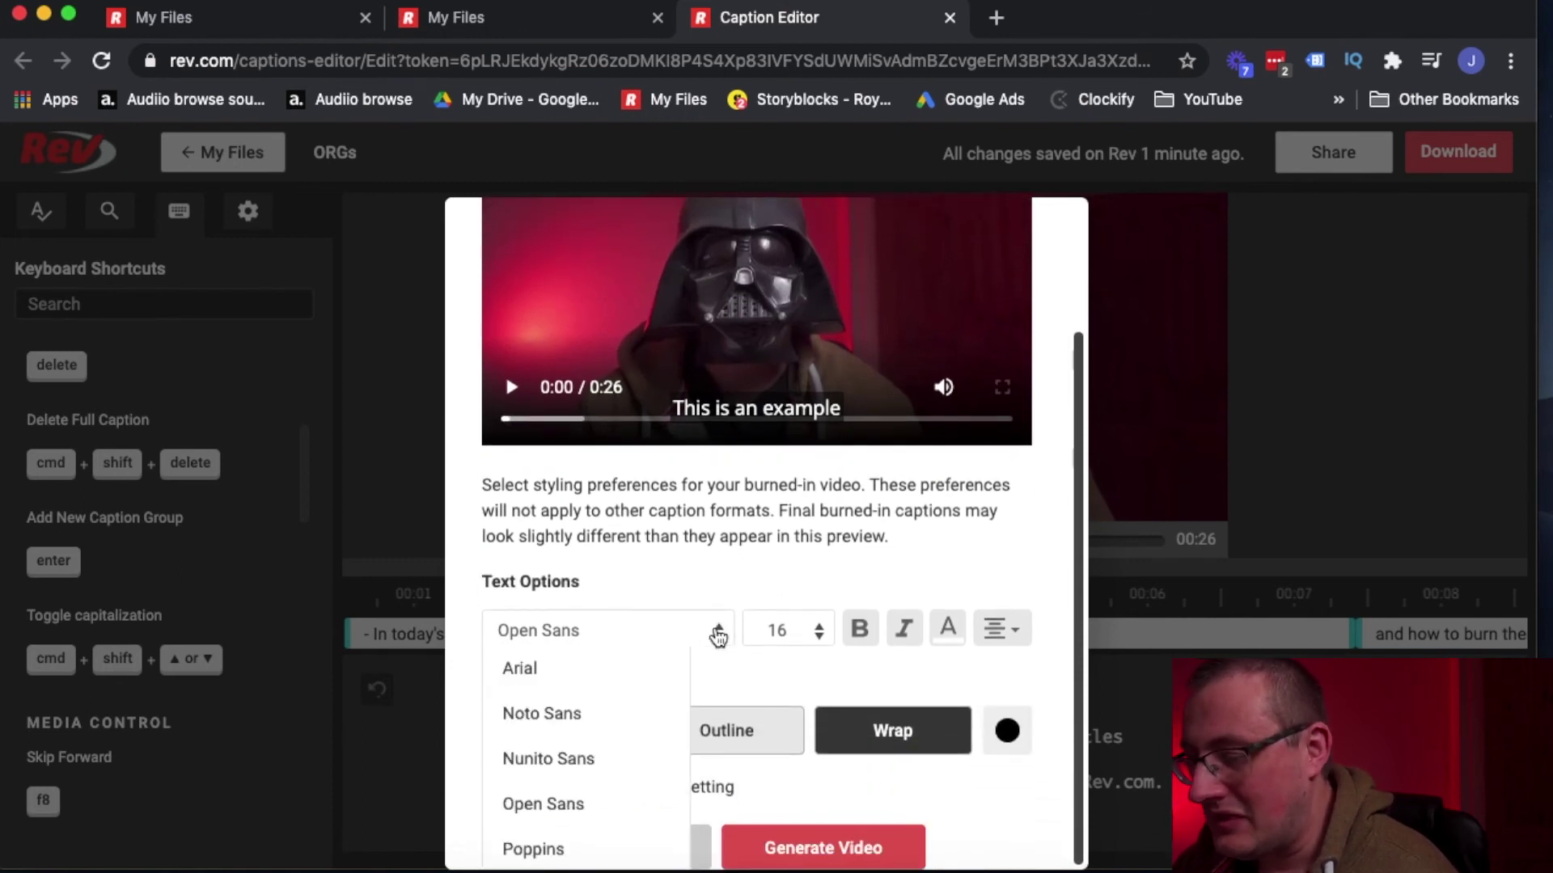
pyautogui.scroll(-2, 620, 684)
pyautogui.scroll(-1, 621, 686)
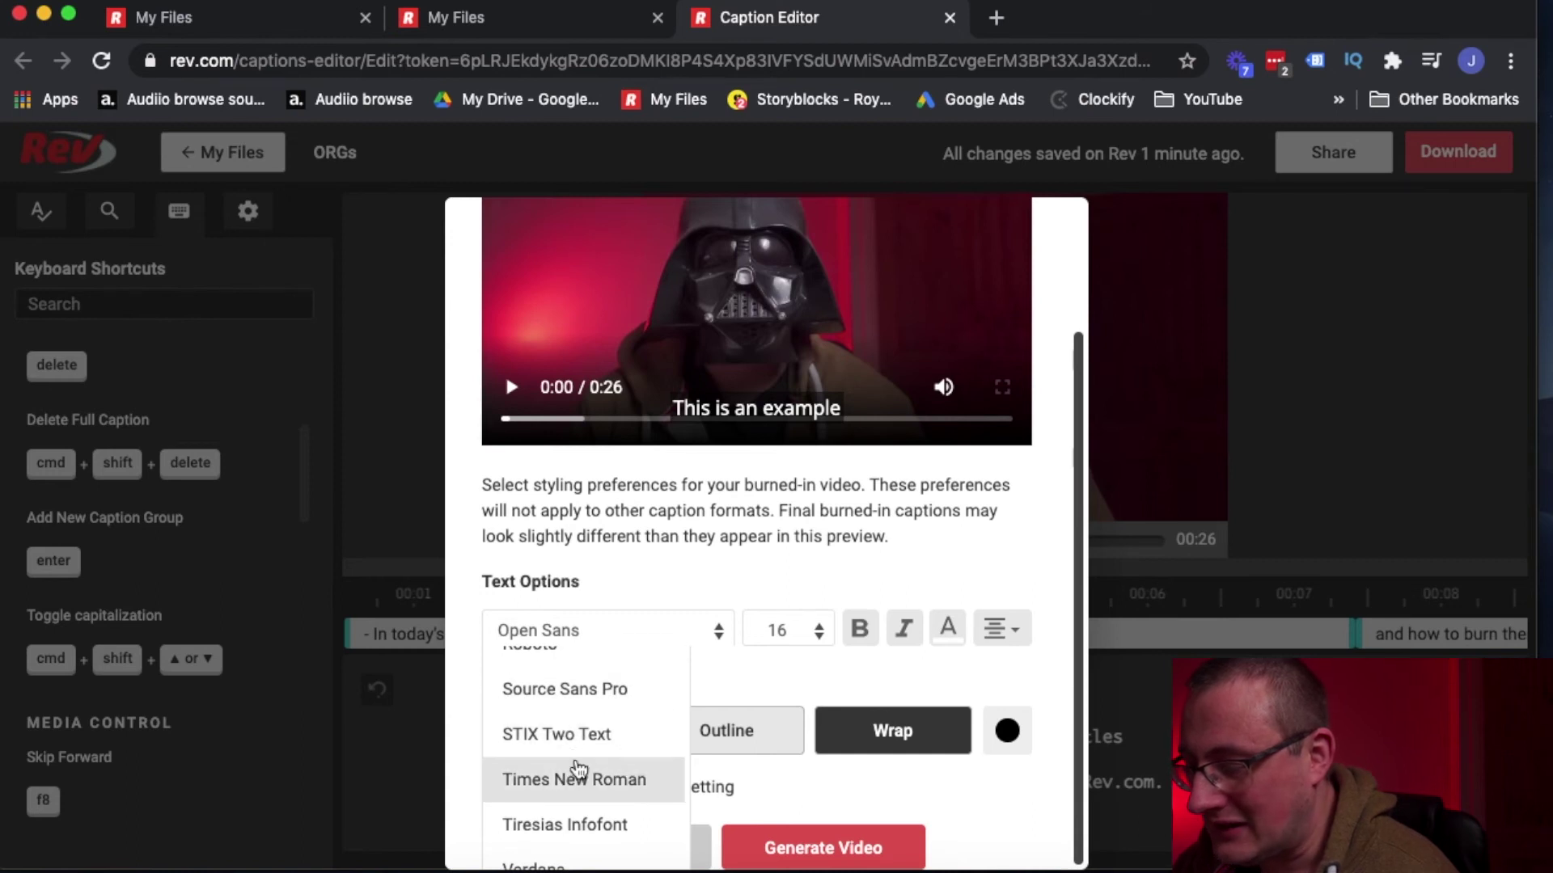
pyautogui.scroll(3, 581, 845)
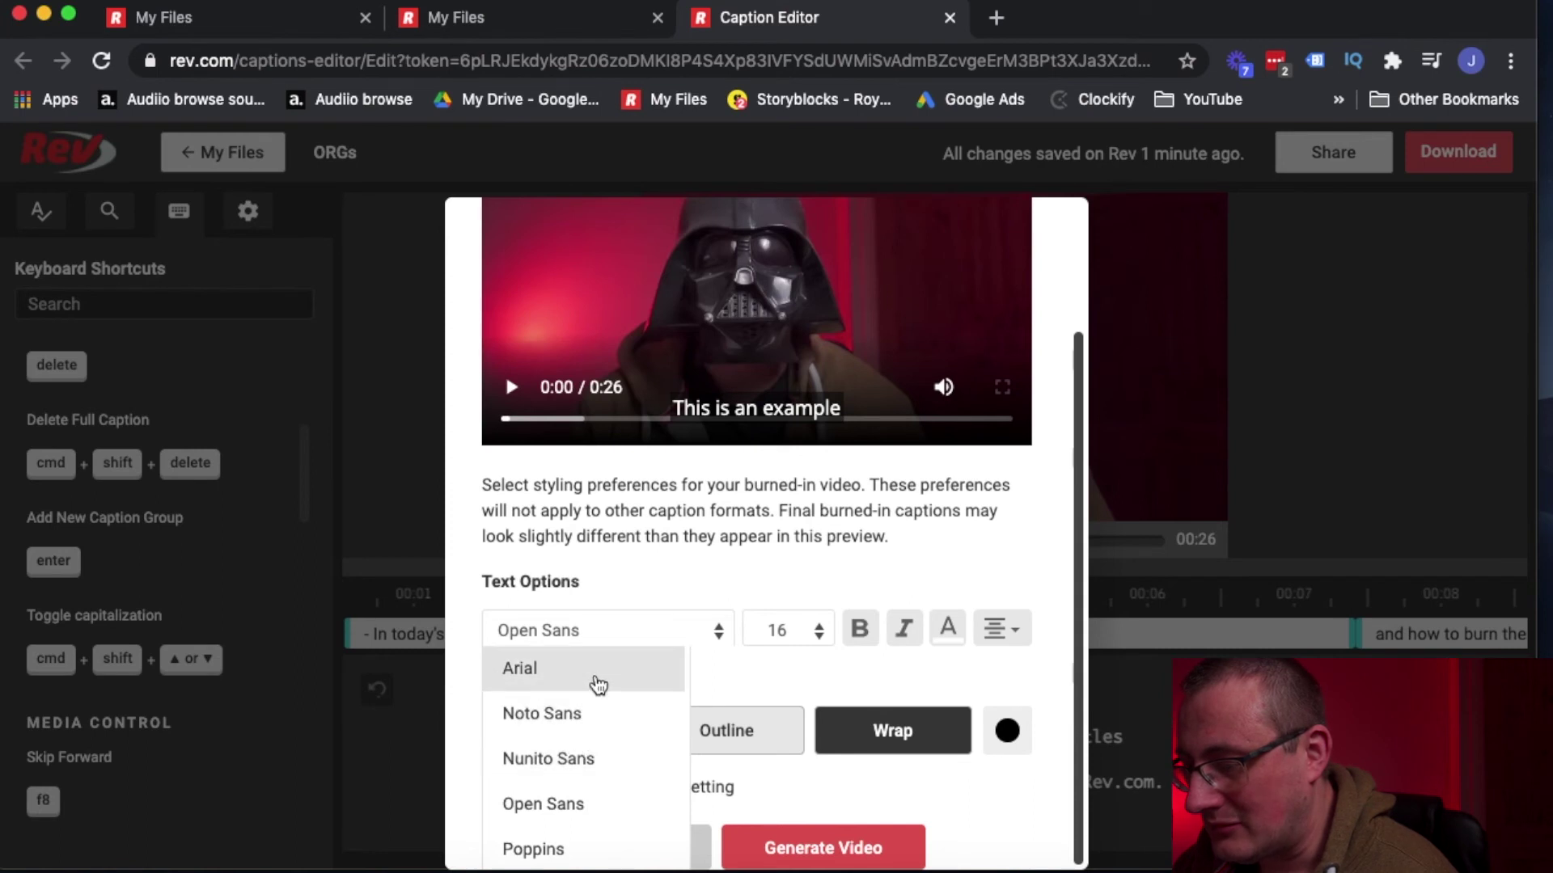
pyautogui.click(587, 714)
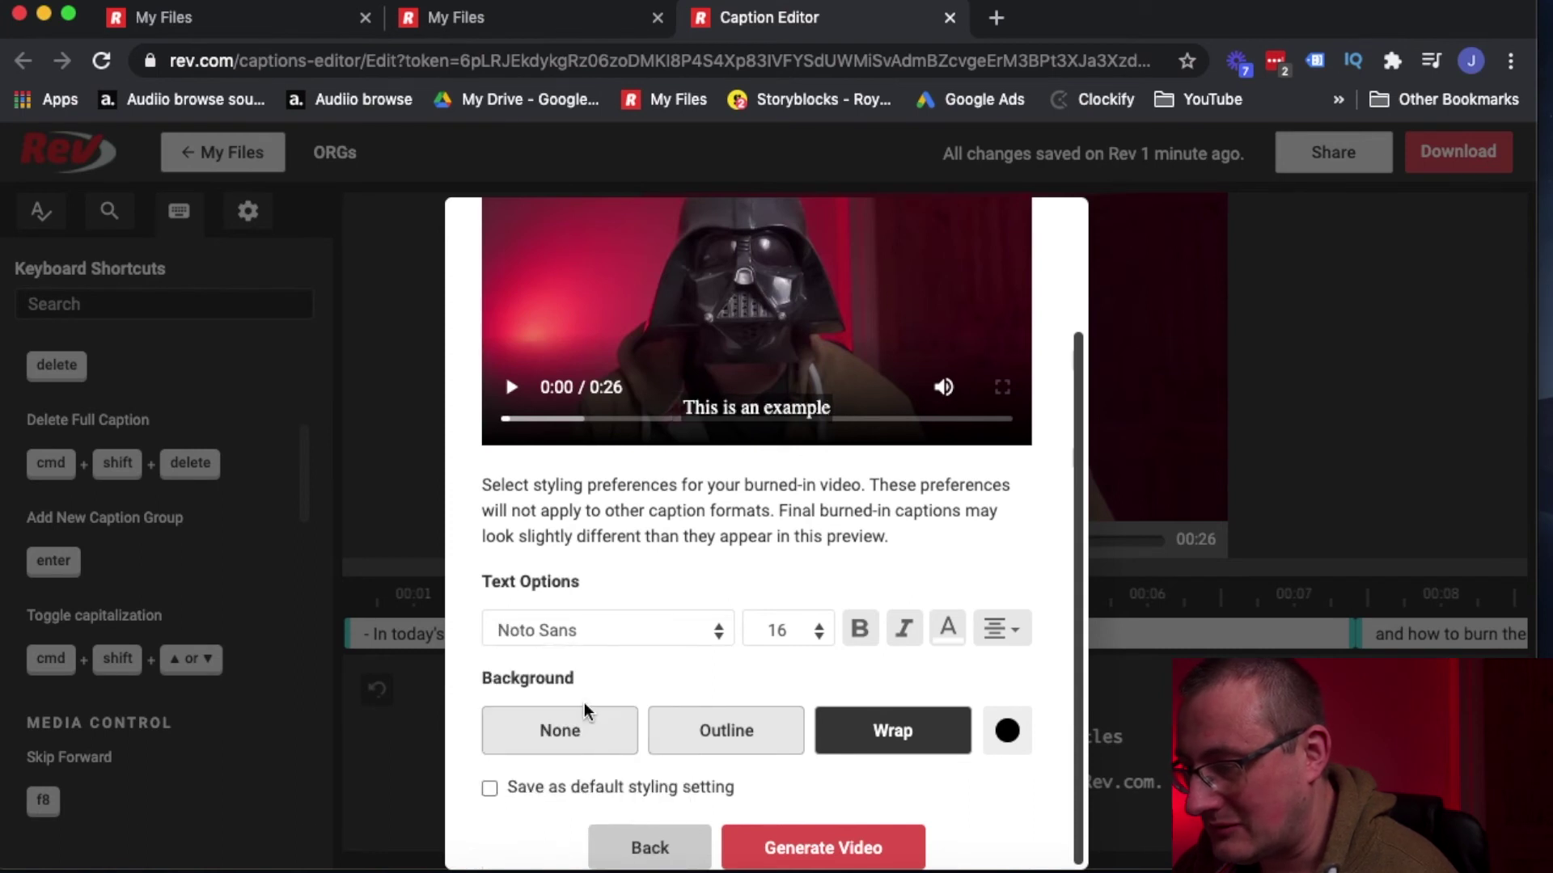
pyautogui.click(590, 634)
pyautogui.click(582, 666)
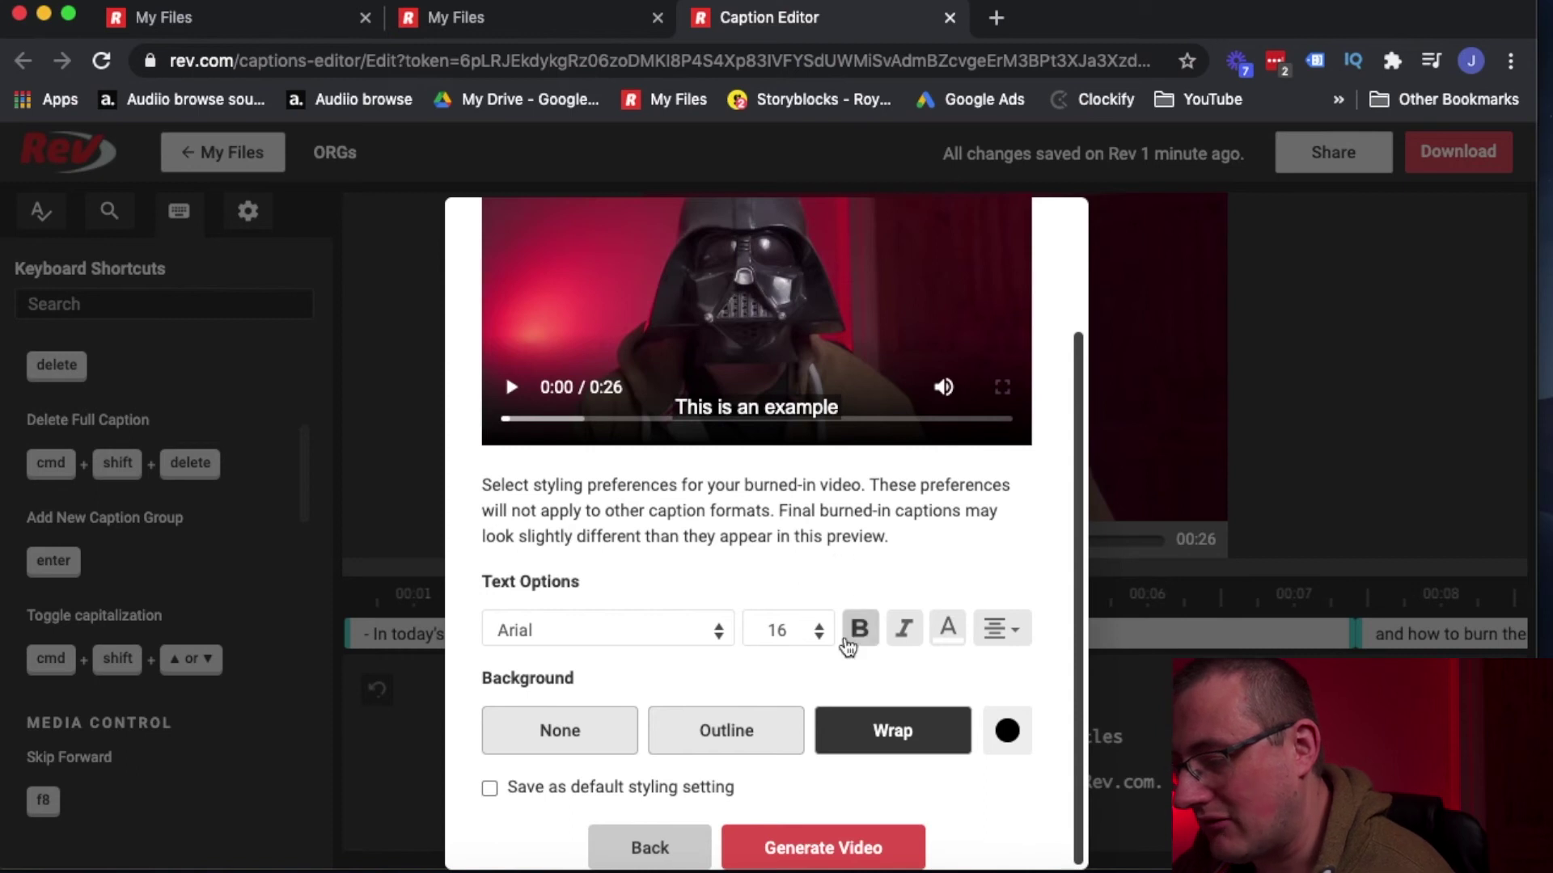
pyautogui.click(861, 630)
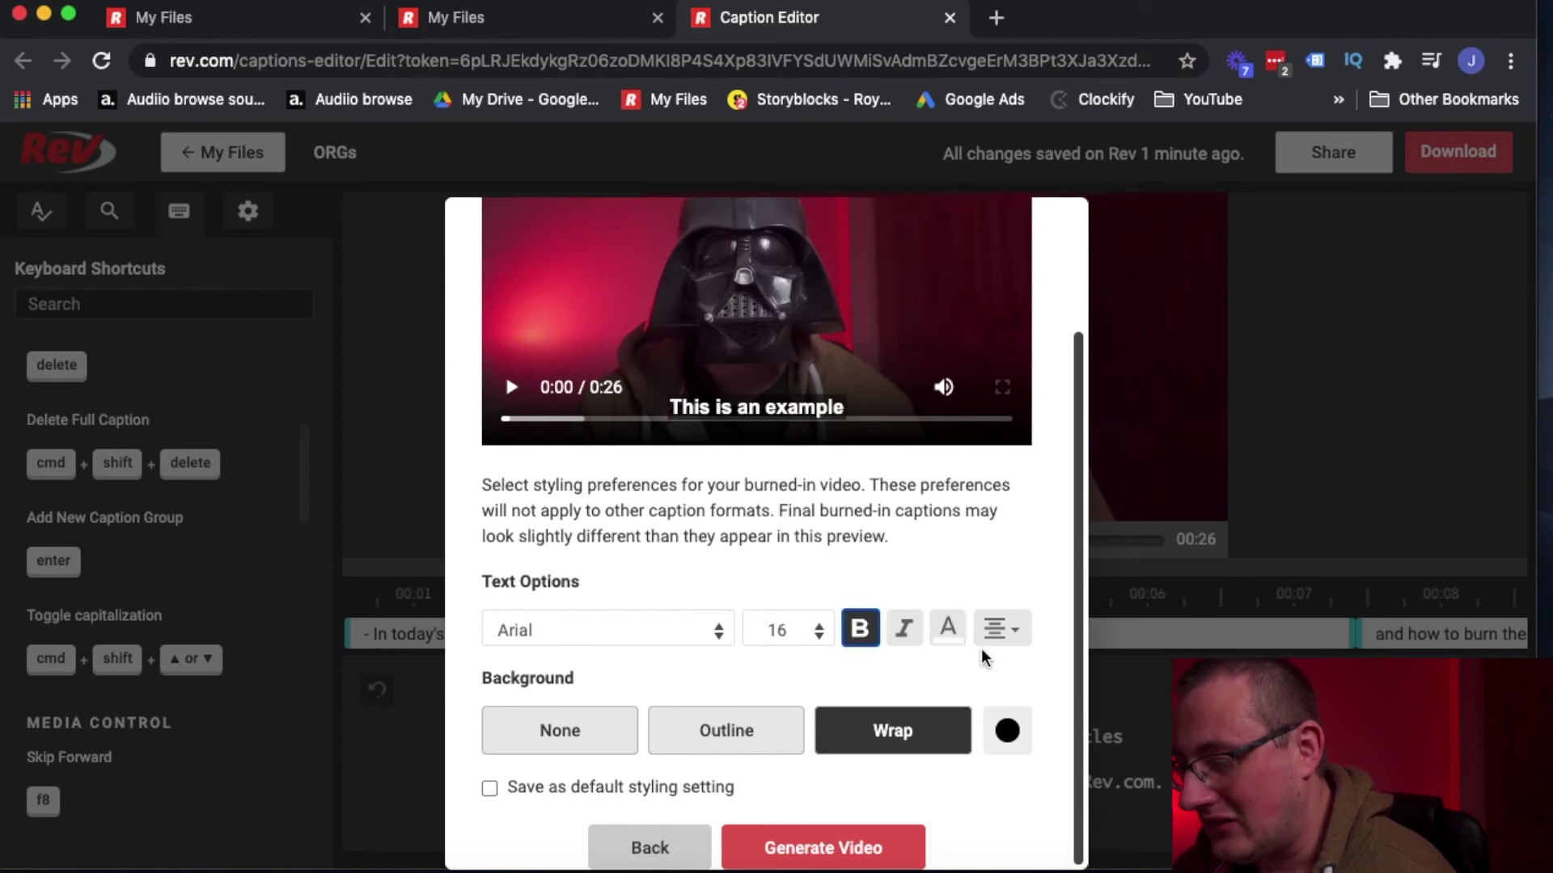
pyautogui.click(825, 637)
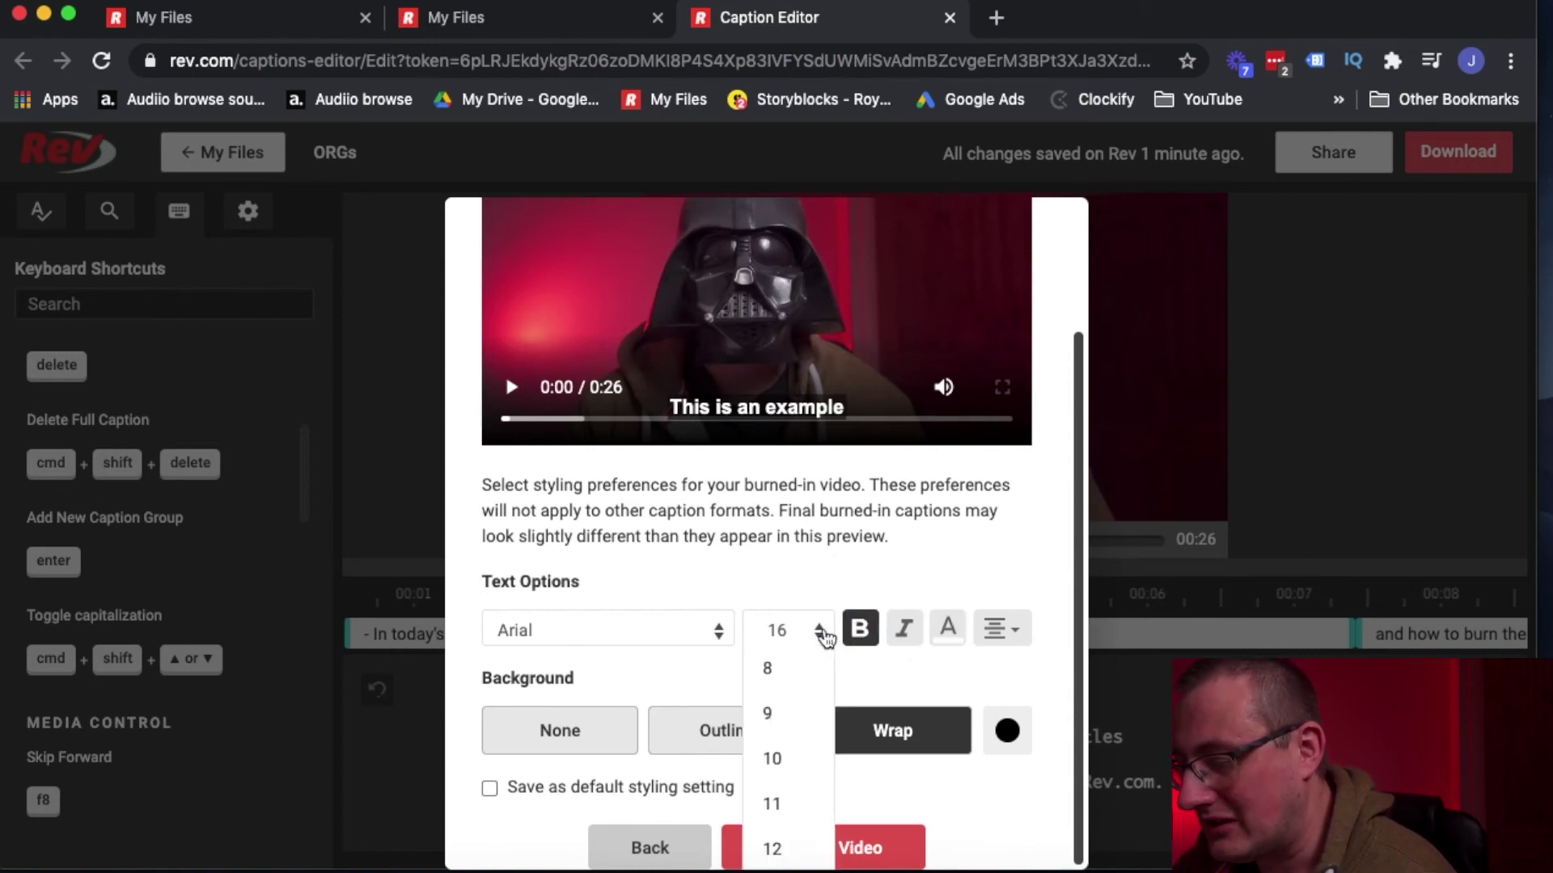
pyautogui.click(823, 632)
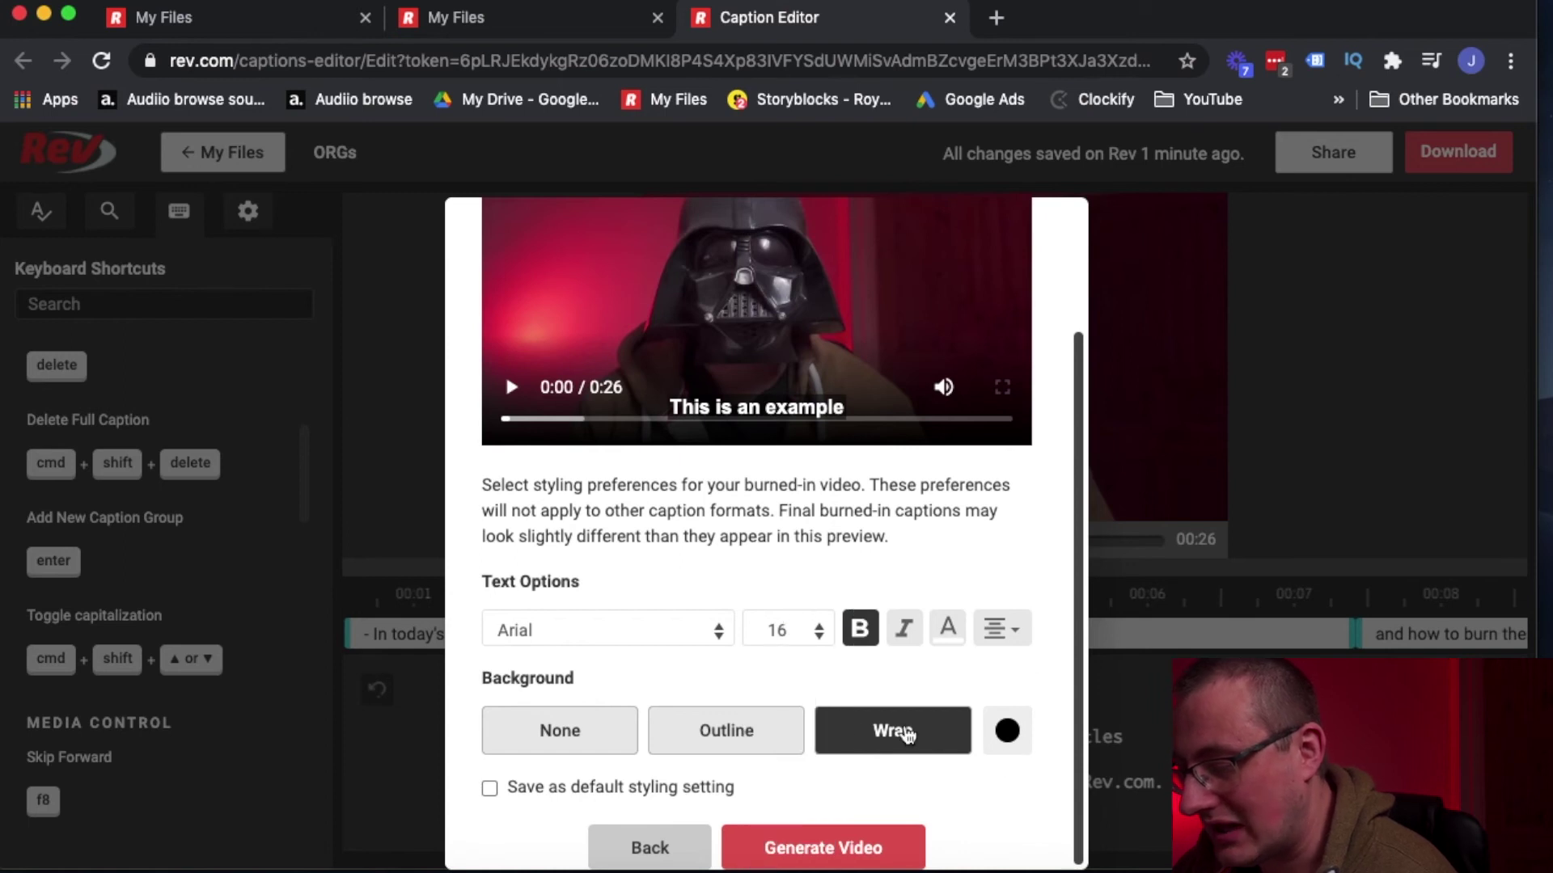
# Compare the Outline, Wrap and None caption backgrounds, settle on Outline, and generate the captioned video.
pyautogui.click(791, 728)
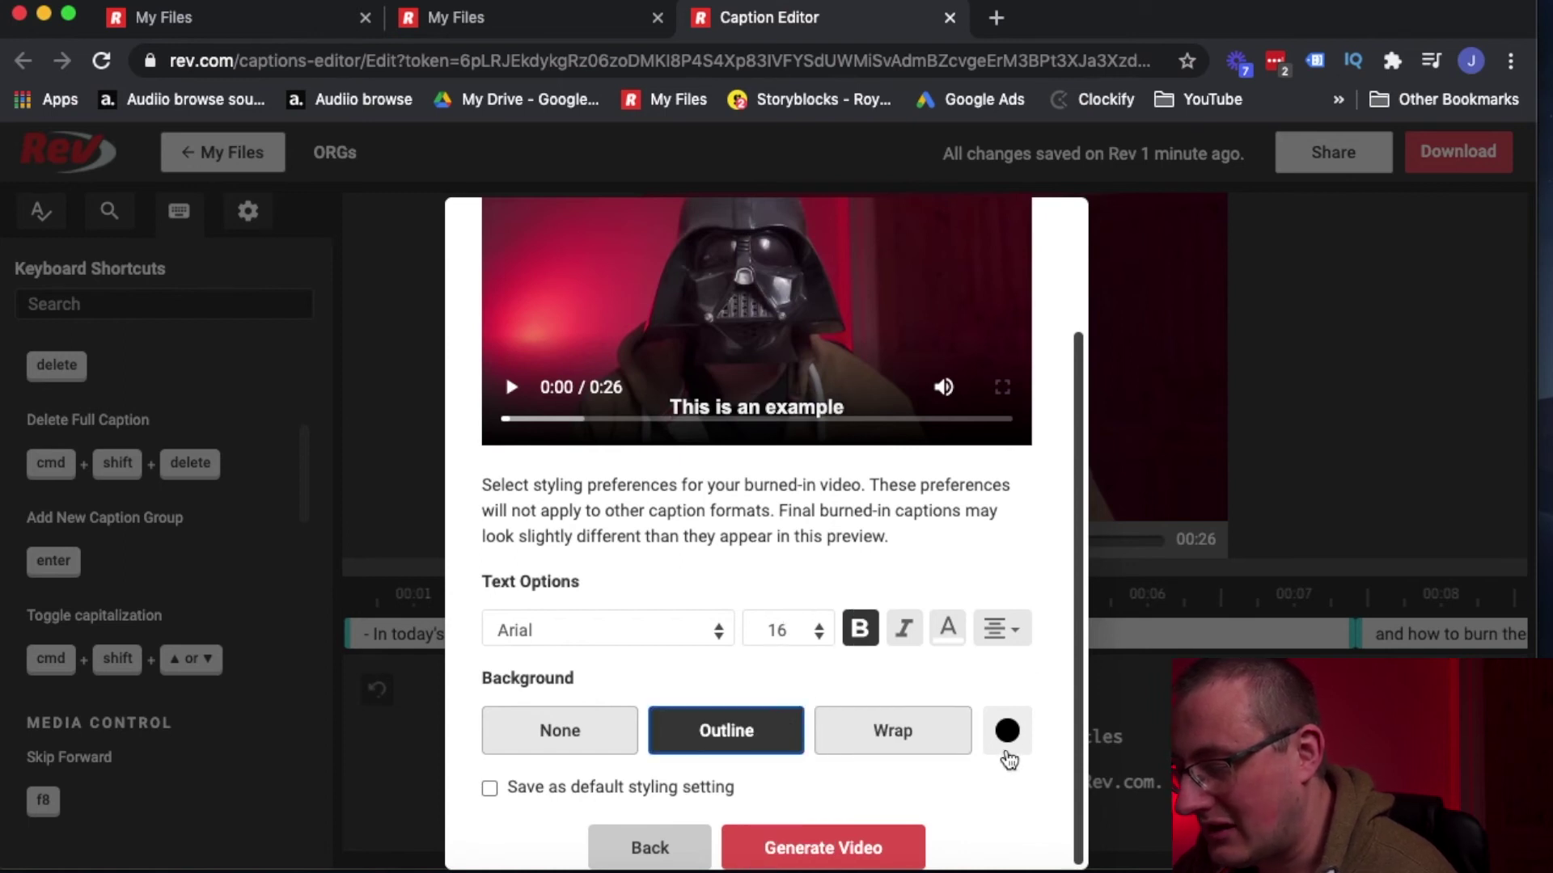
pyautogui.click(1007, 731)
pyautogui.click(895, 736)
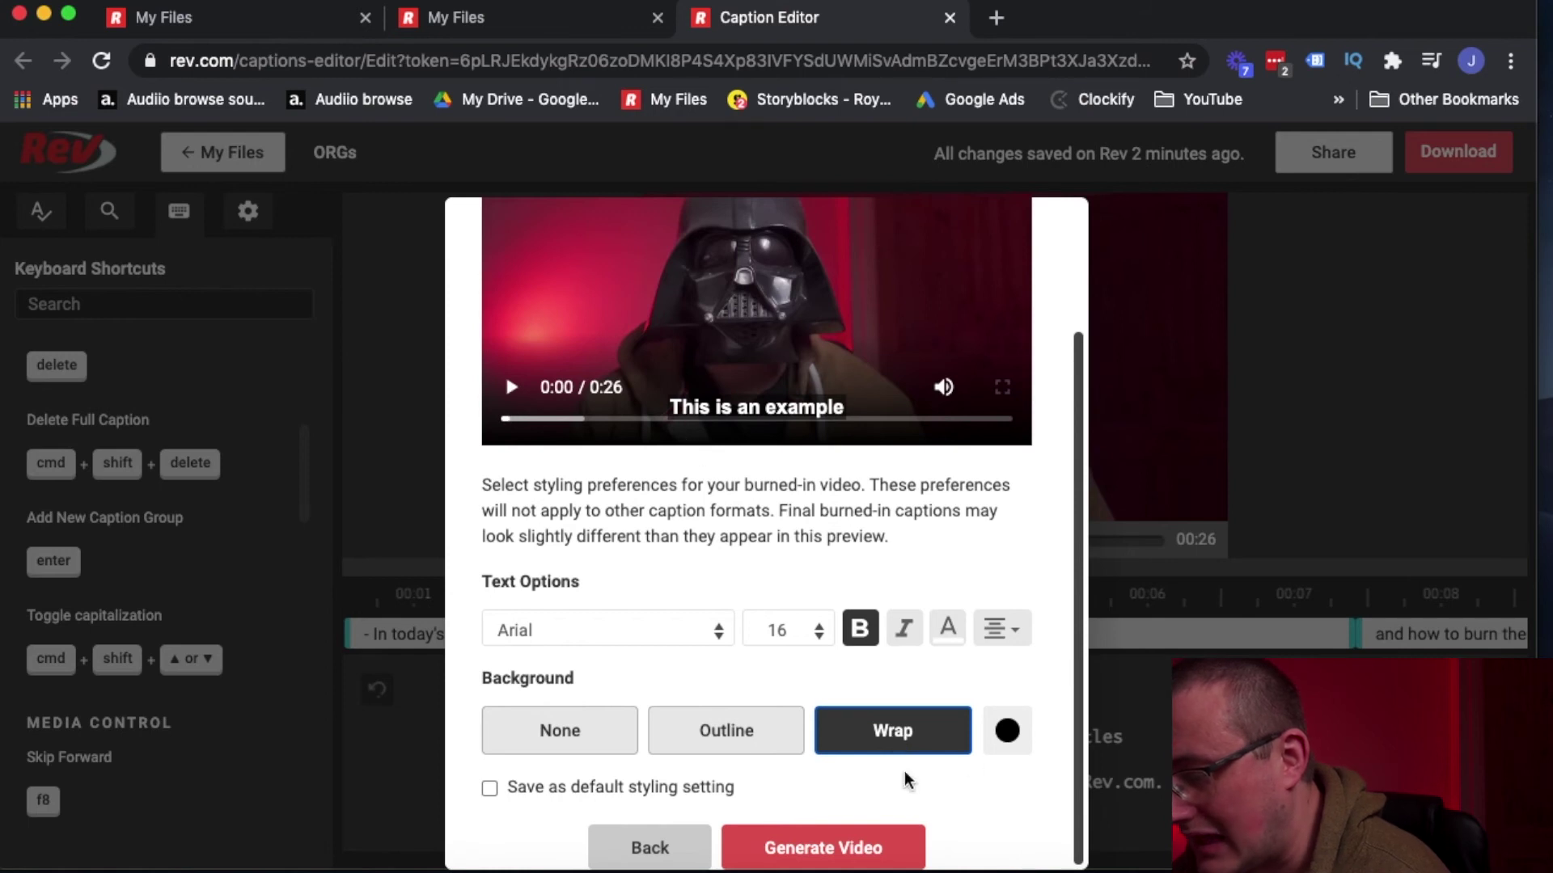
pyautogui.click(734, 733)
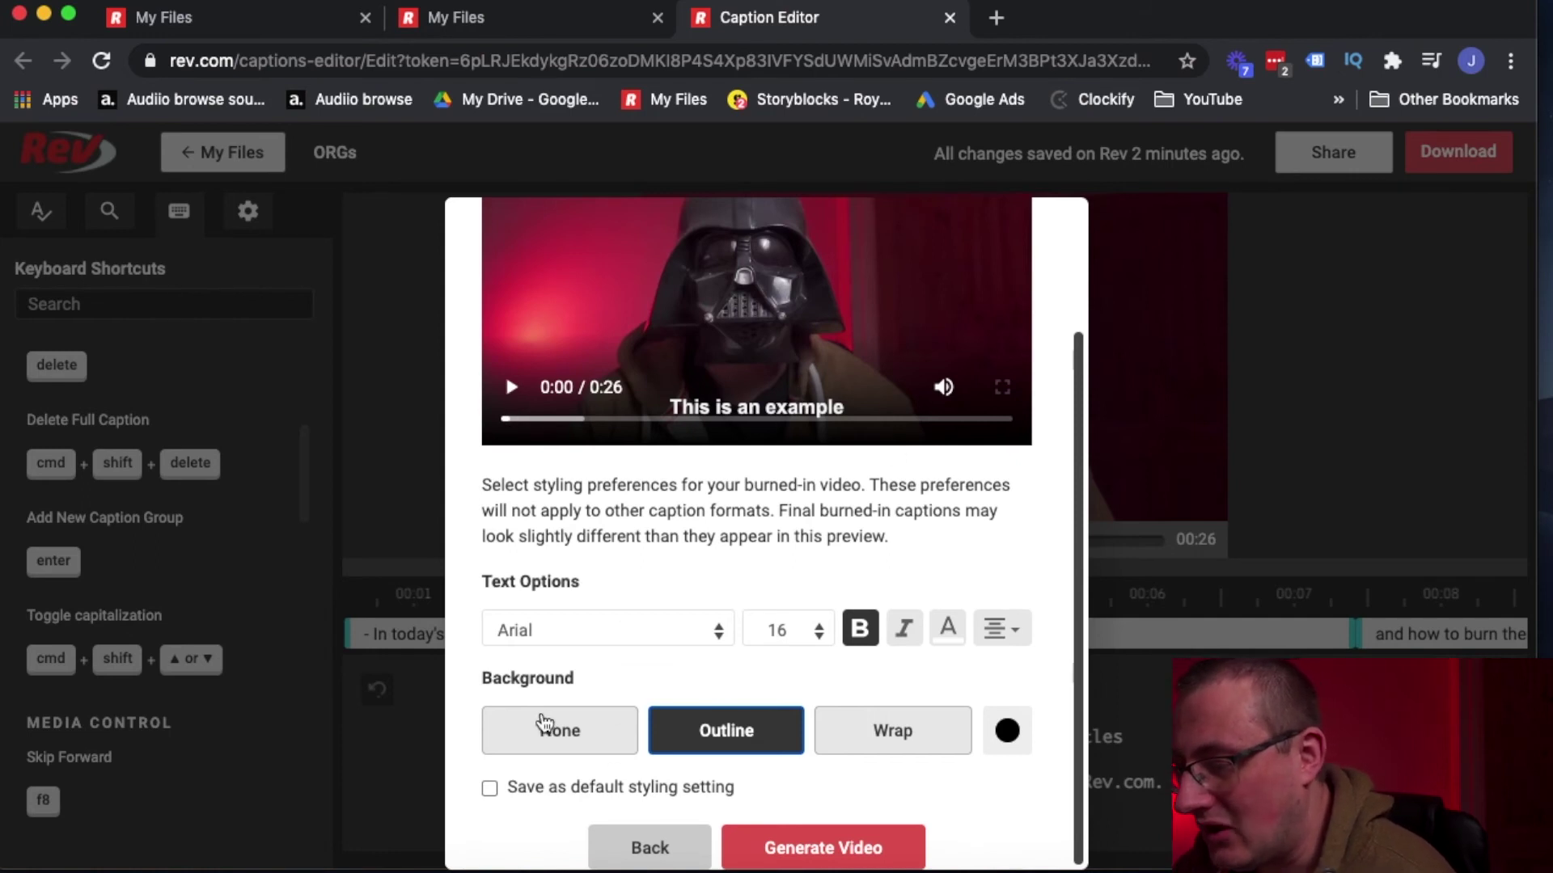
pyautogui.click(545, 722)
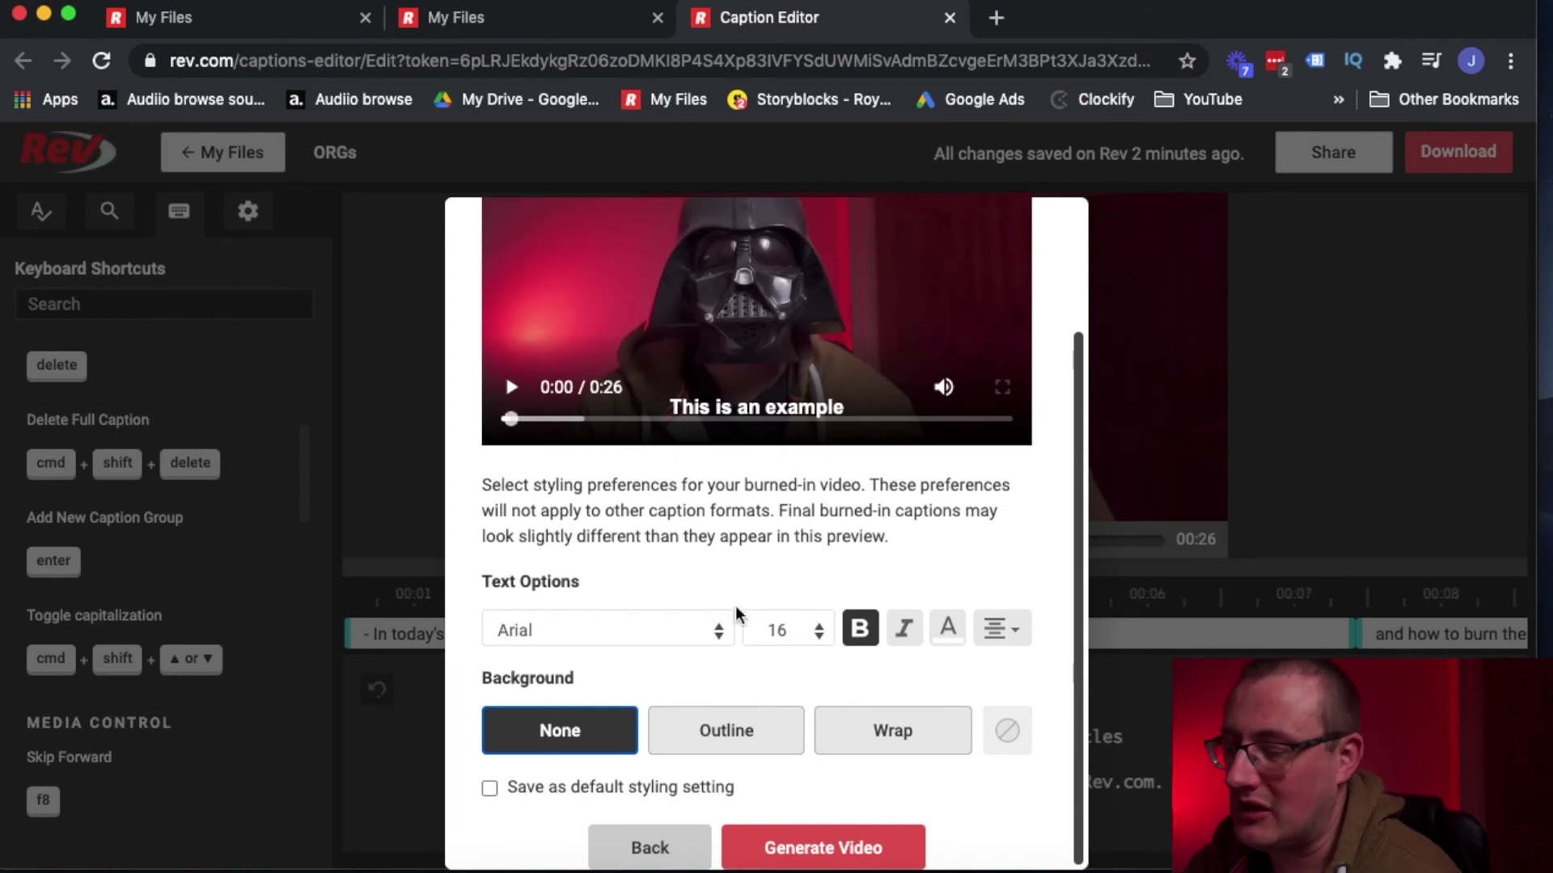
pyautogui.click(731, 732)
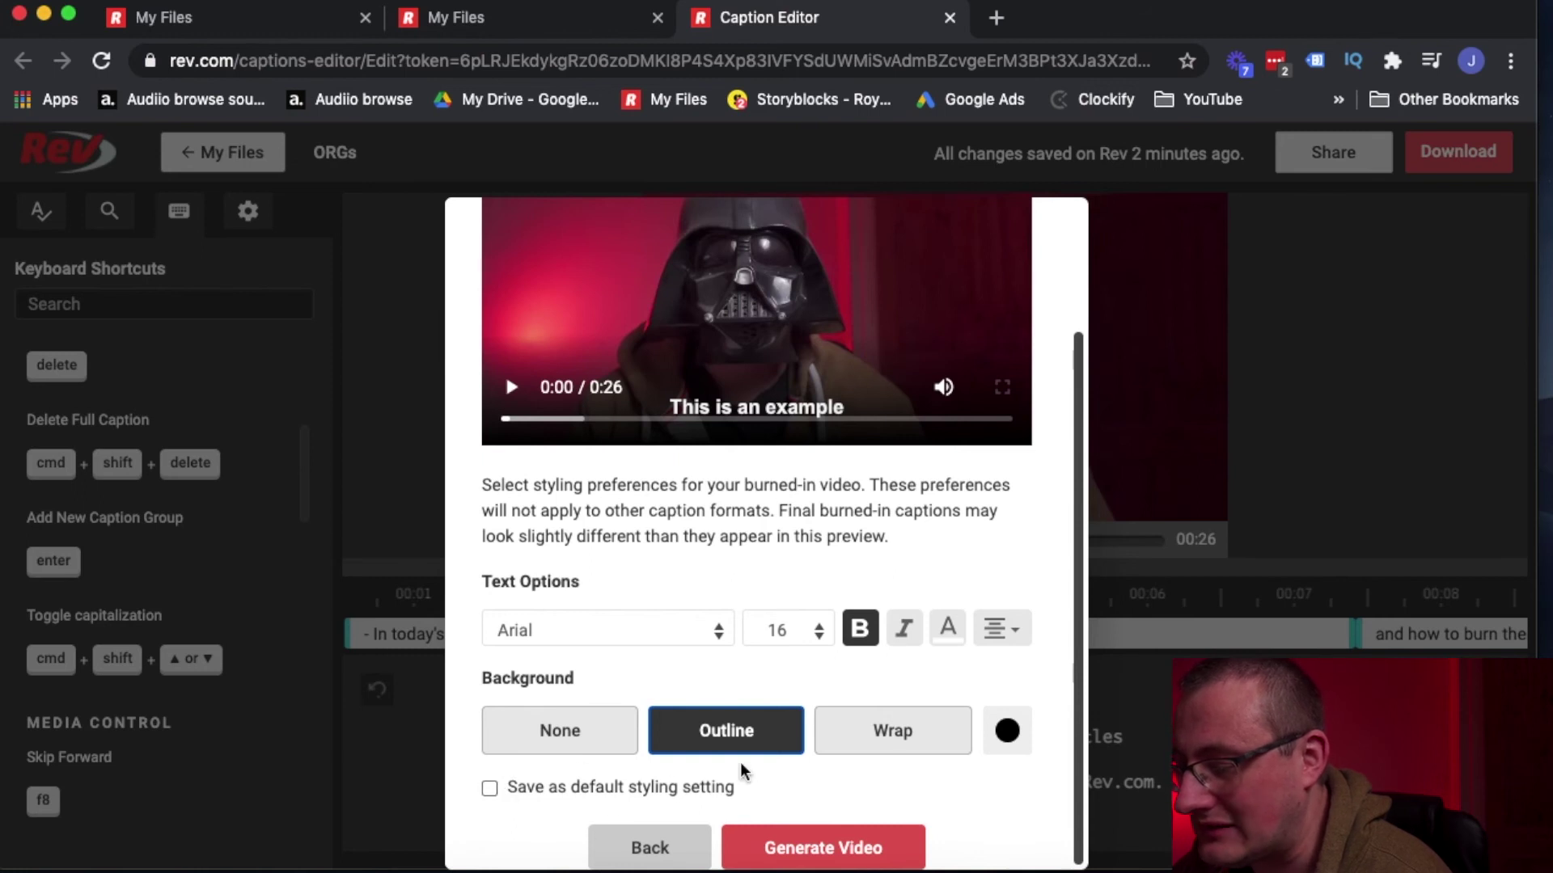
pyautogui.scroll(3, 887, 509)
pyautogui.scroll(-3, 887, 509)
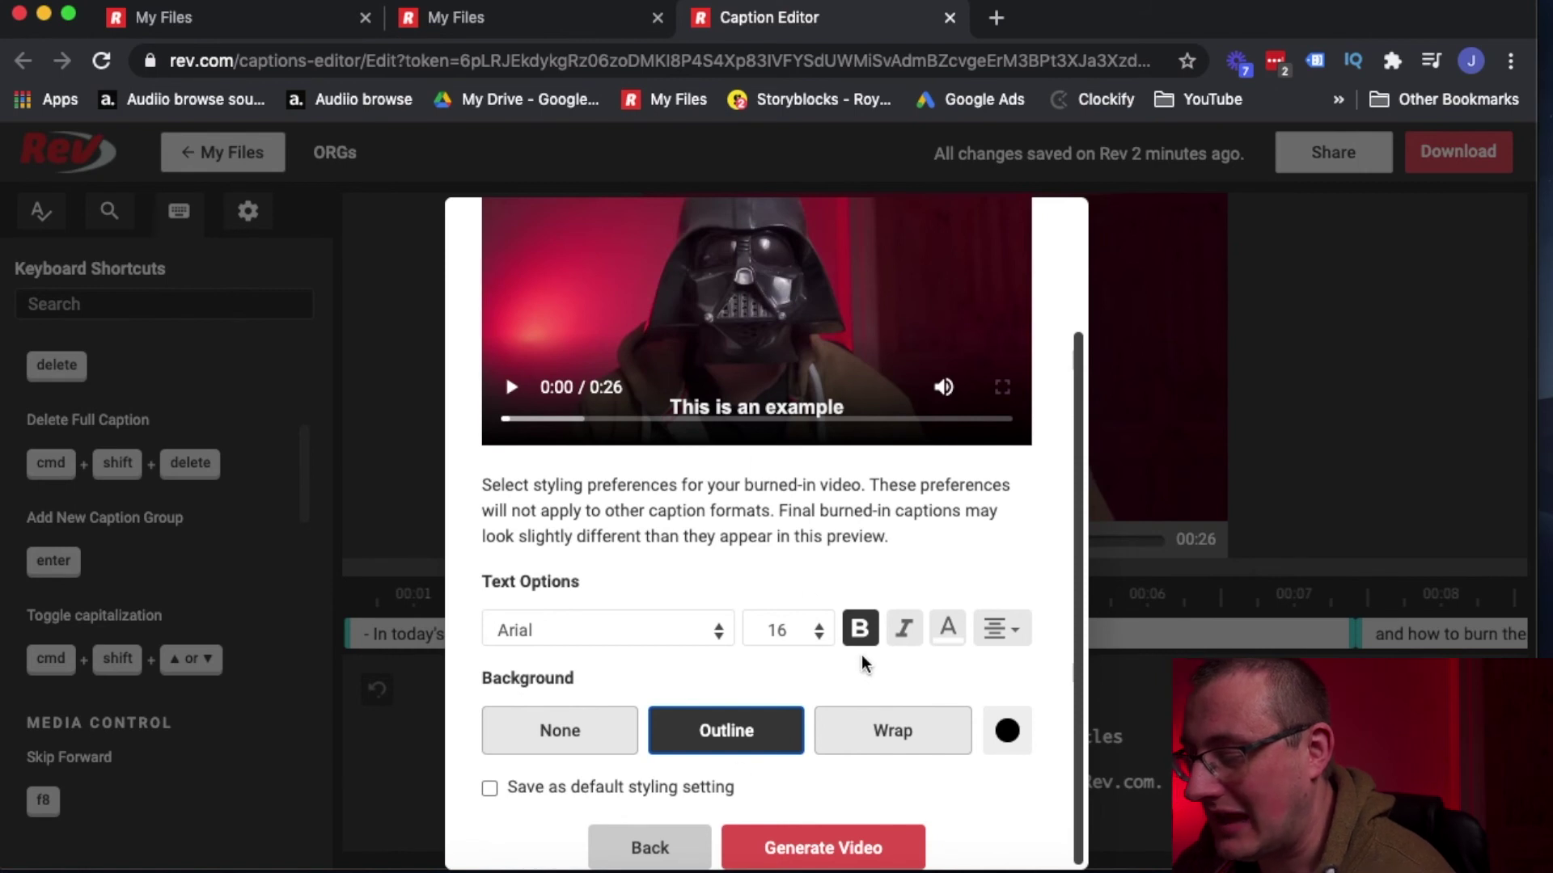
pyautogui.click(835, 849)
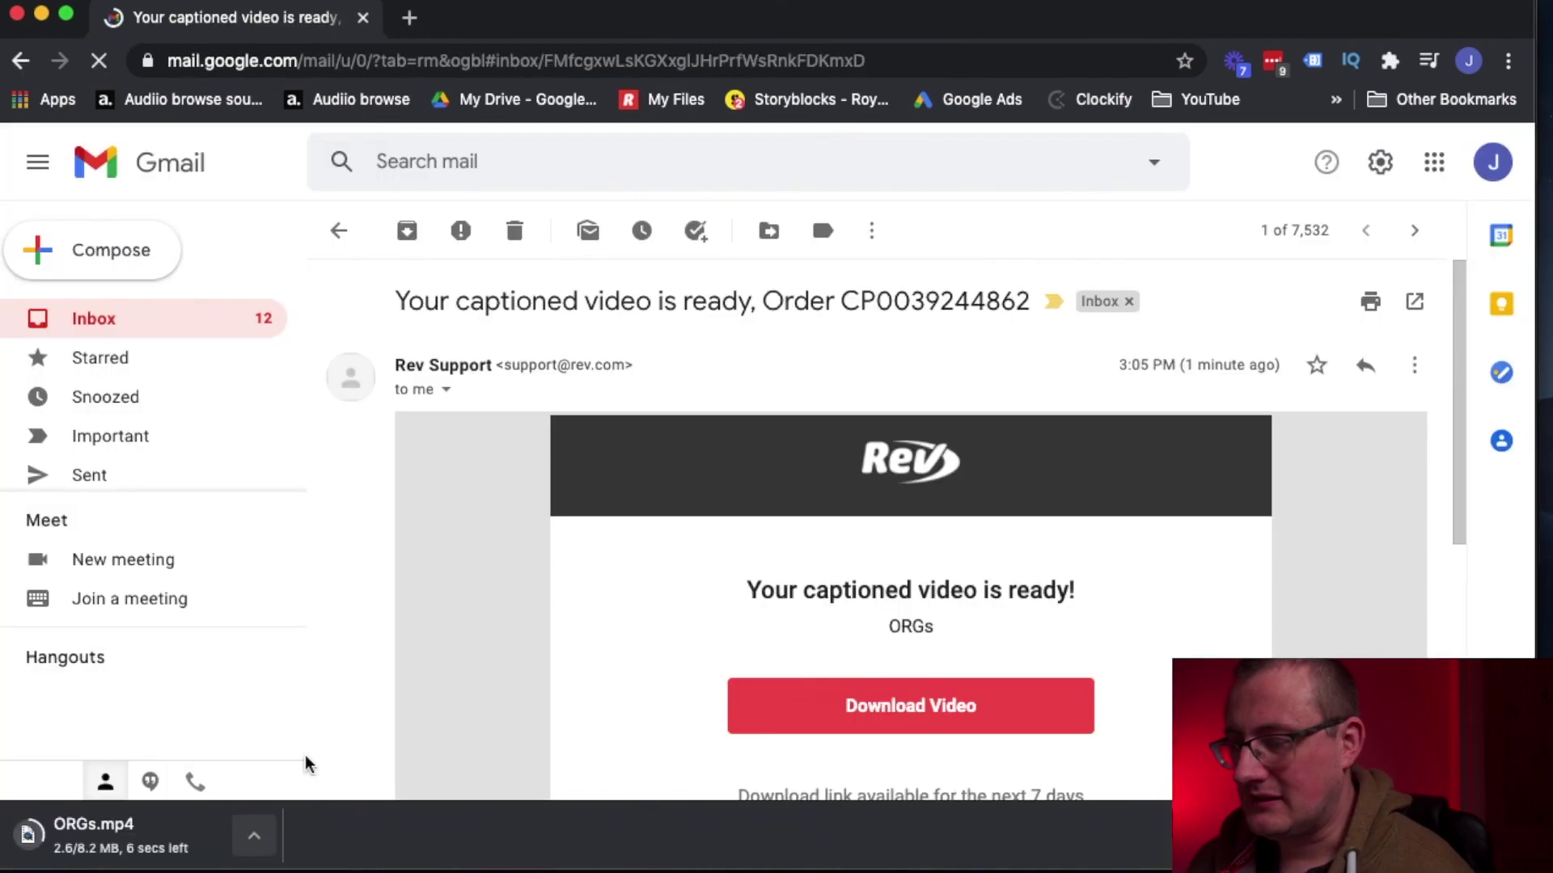
# Switch to Finder and check the burned-in captions in a preview of the downloaded ORGs.mp4, and close the preview.
pyautogui.scroll(-5, 938, 602)
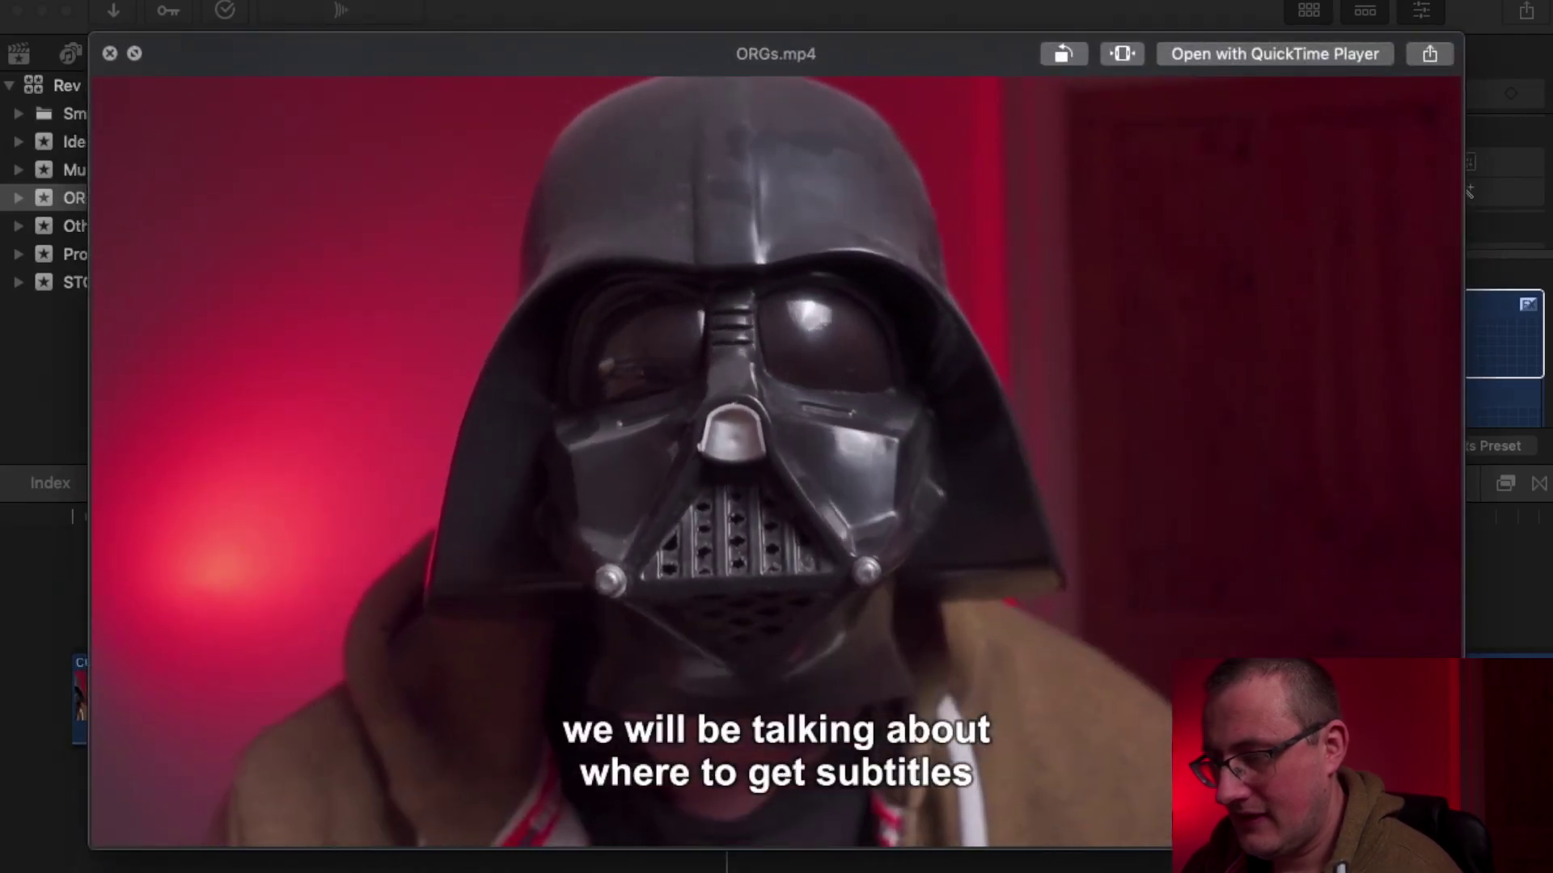
pyautogui.press('space')
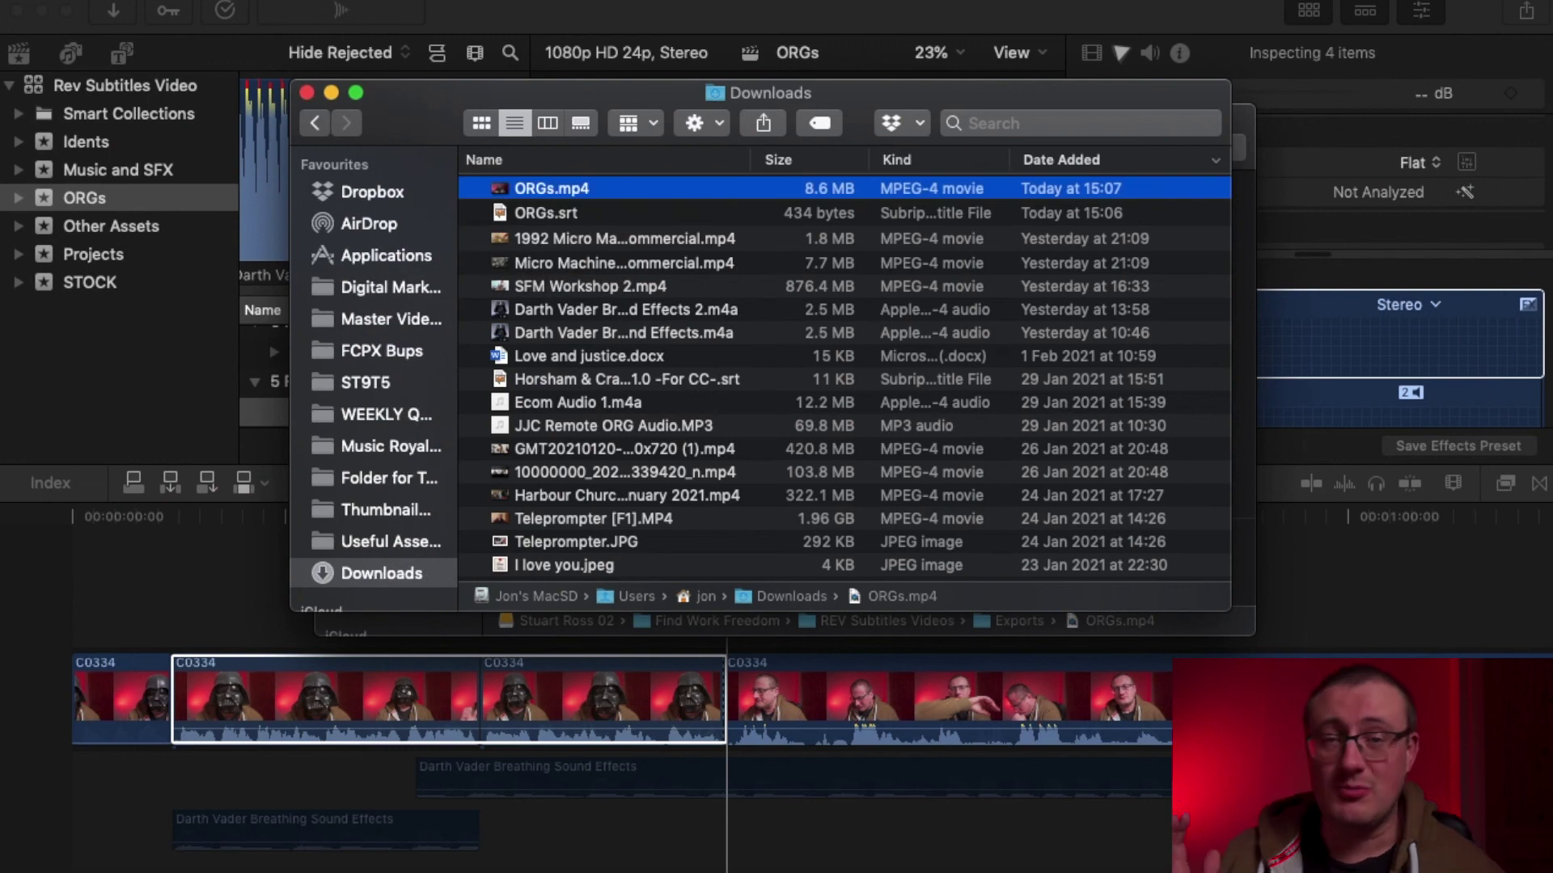